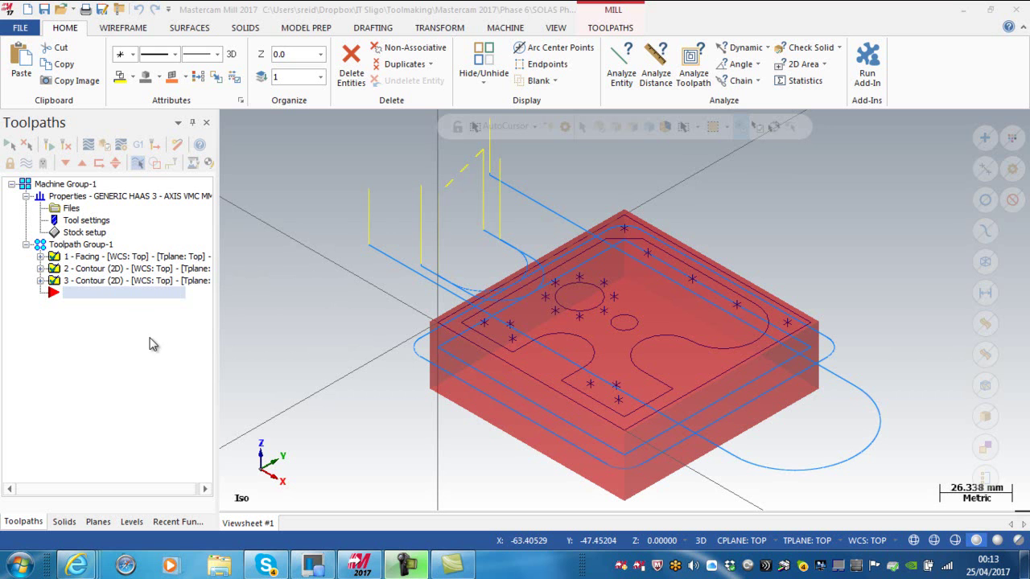
Step: Place the insert arrow just after contour operation 2 and select operation 2 alone
click(82, 164)
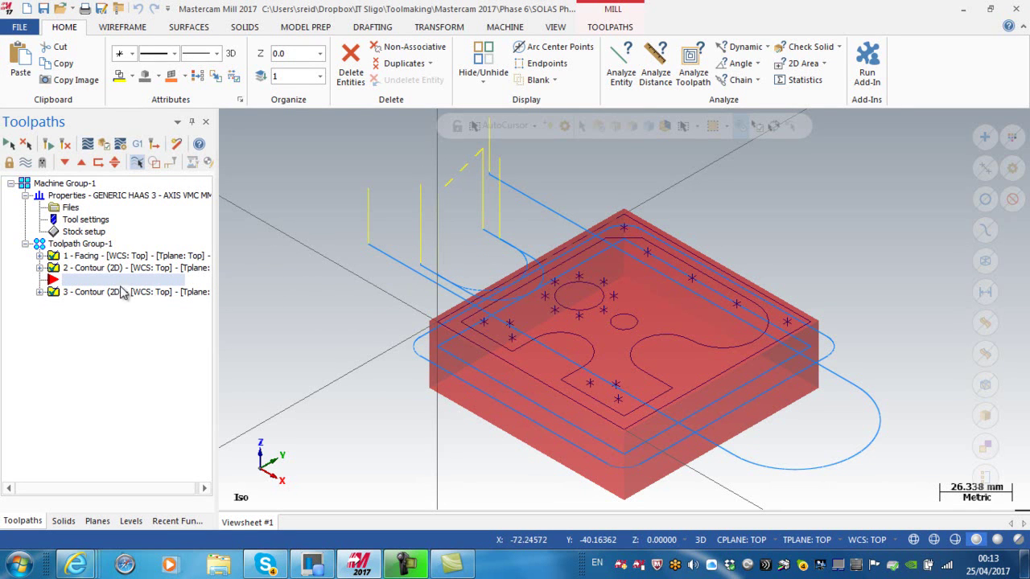
click(58, 270)
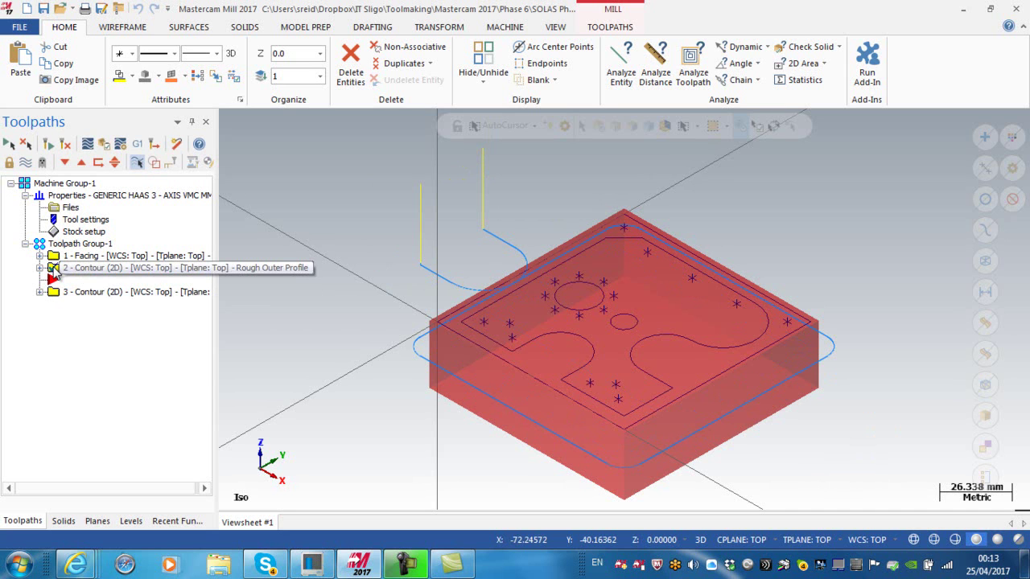
Step: Copy contour 2 after itself as new operation 3, then select and expand operation 3
right_drag(55, 279, 55, 281)
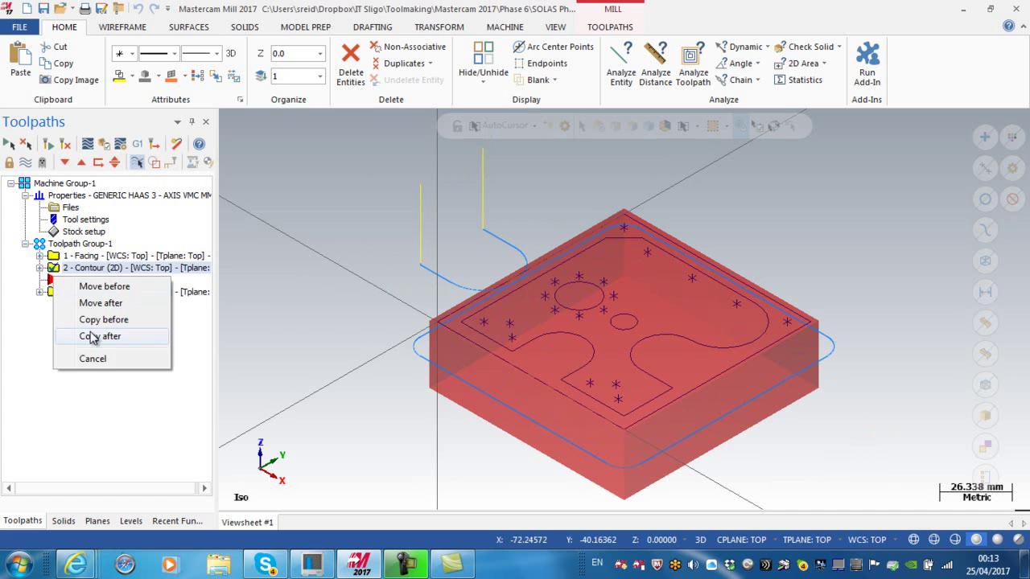
click(92, 336)
click(84, 270)
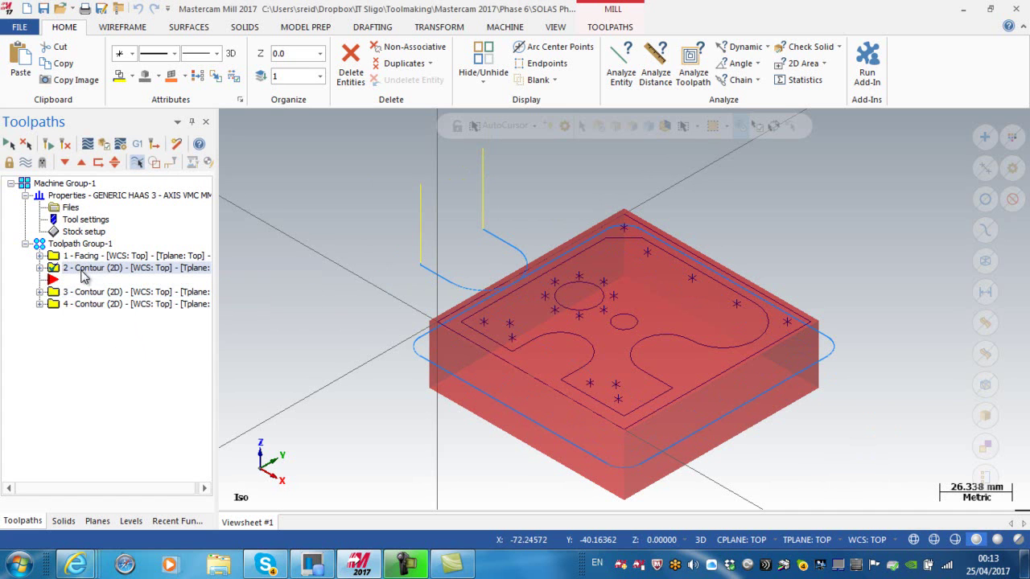
click(87, 293)
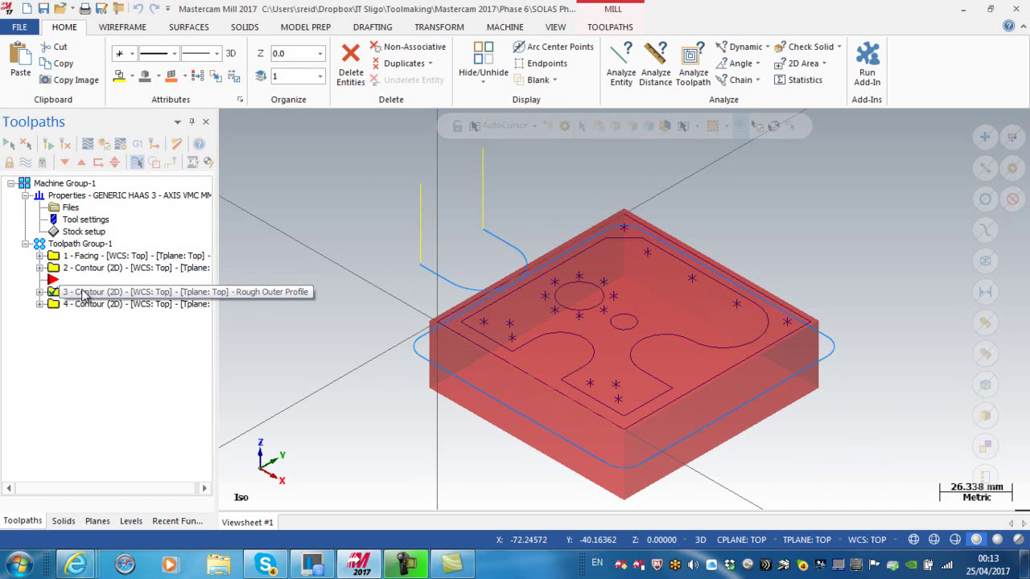
click(40, 292)
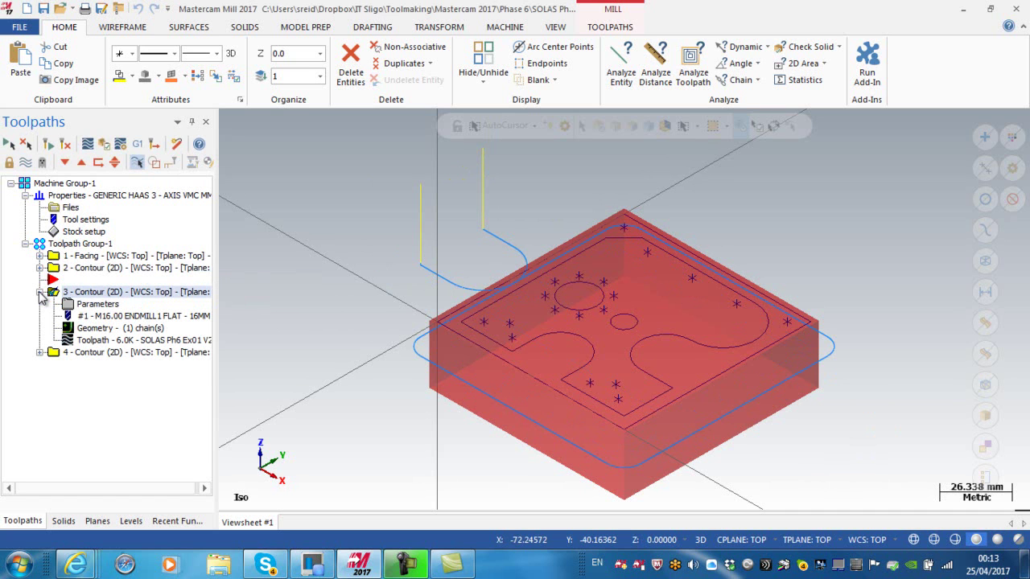
Step: Rechain operation 3's Chain 1 as a single chain around the inner profile on the top face
click(95, 330)
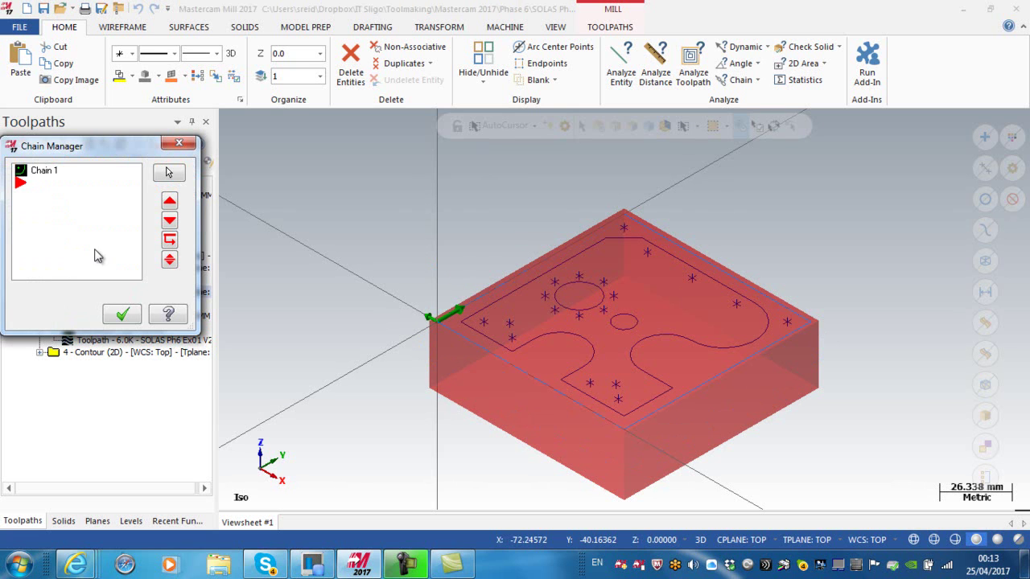
right_click(46, 177)
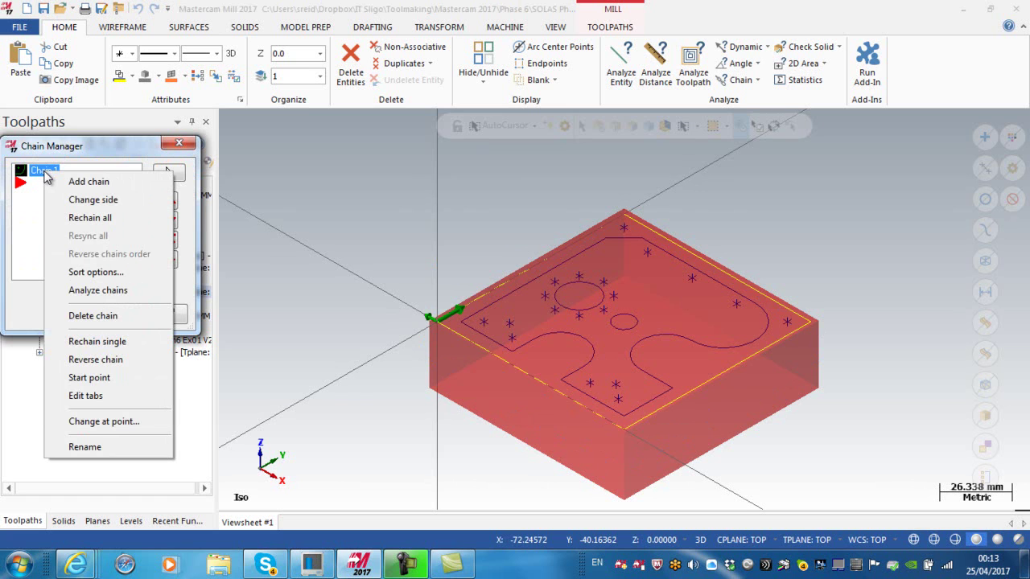
click(113, 341)
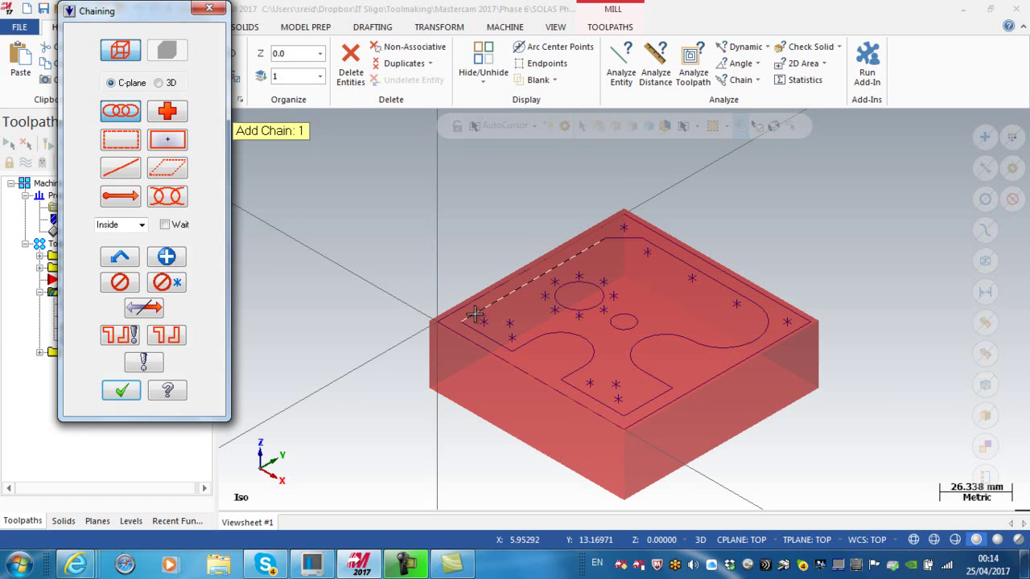
click(475, 313)
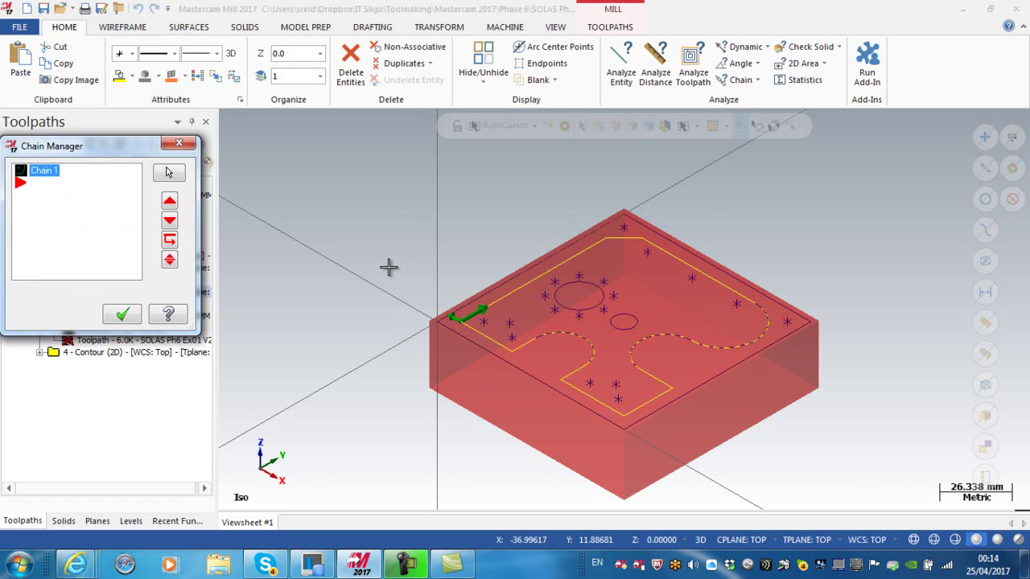
click(122, 315)
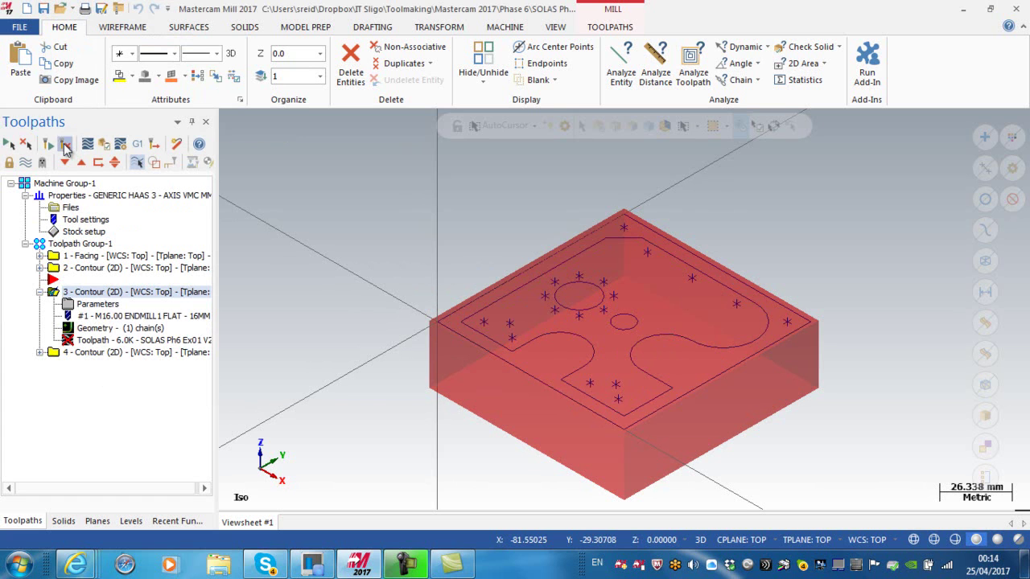
Step: Regenerate operation 3's dirty toolpath and switch the viewport to Top view
click(65, 145)
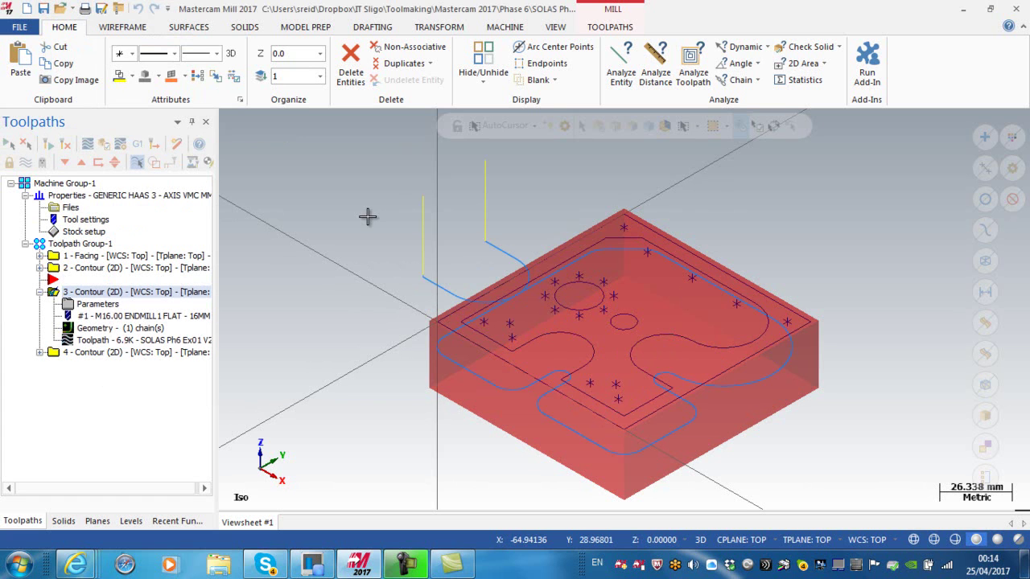
right_click(341, 325)
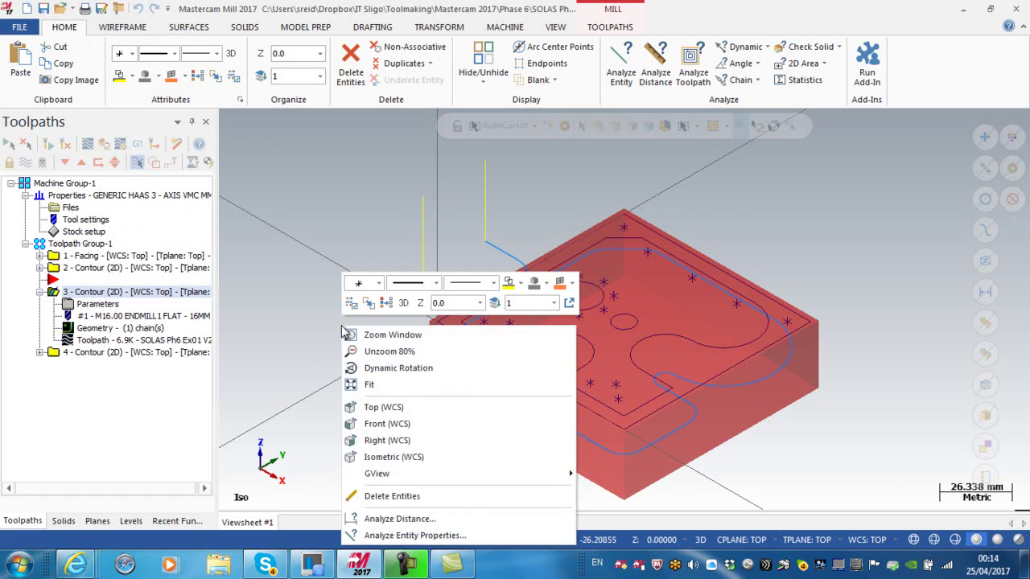
click(380, 407)
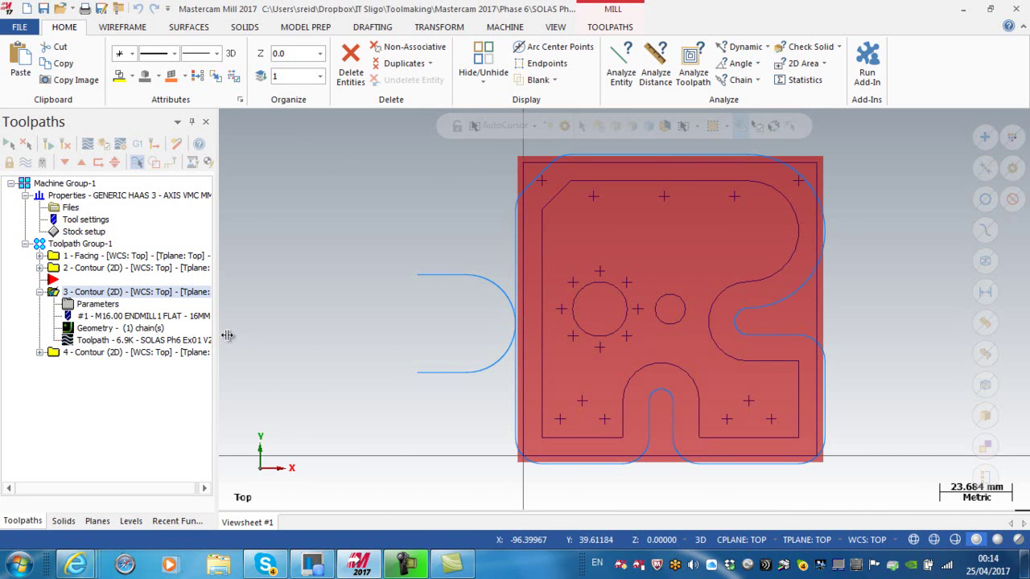
Step: On the Tool page, change operation 3's comment from Rough Outer Profile to Rough Inner Profile
click(109, 305)
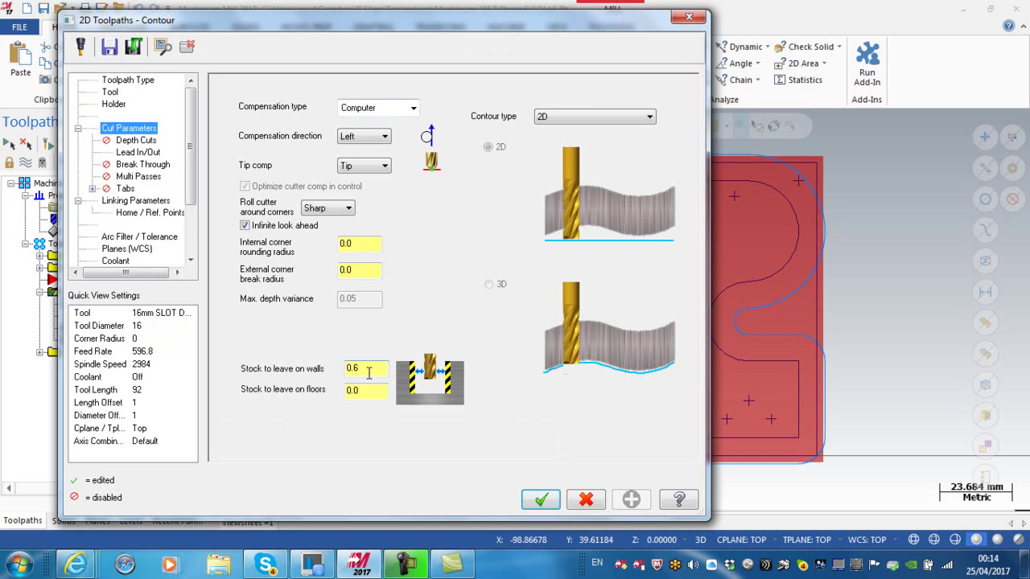
click(111, 92)
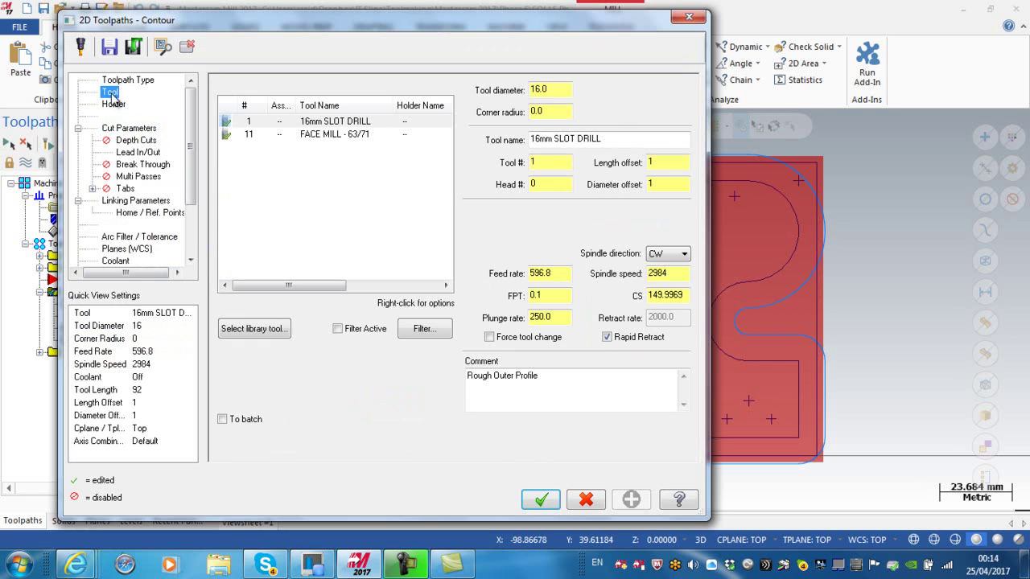
click(509, 375)
text(Inner)
key(Delete)
key(Delete)
key(Delete)
key(Delete)
key(Delete)
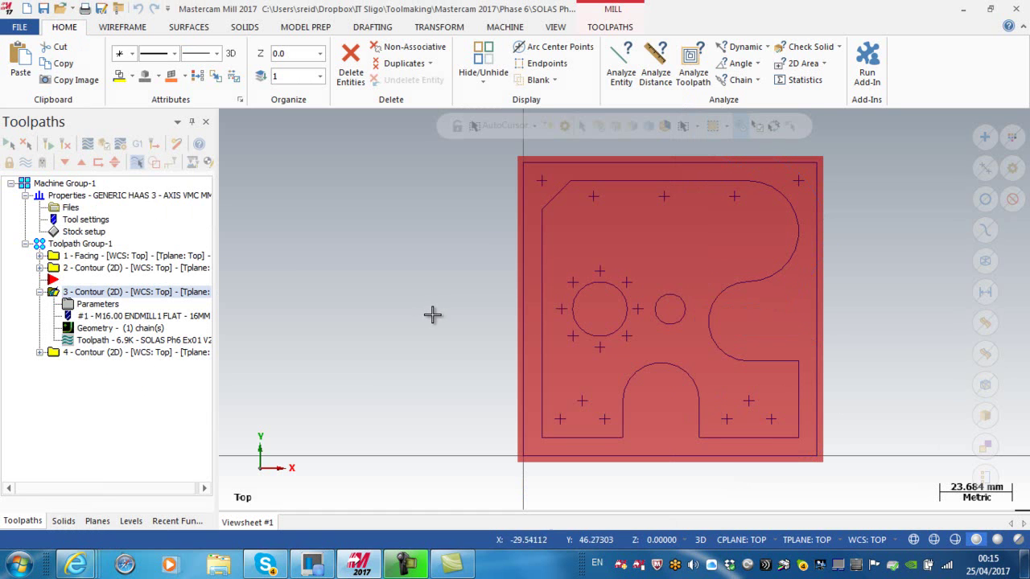
click(541, 500)
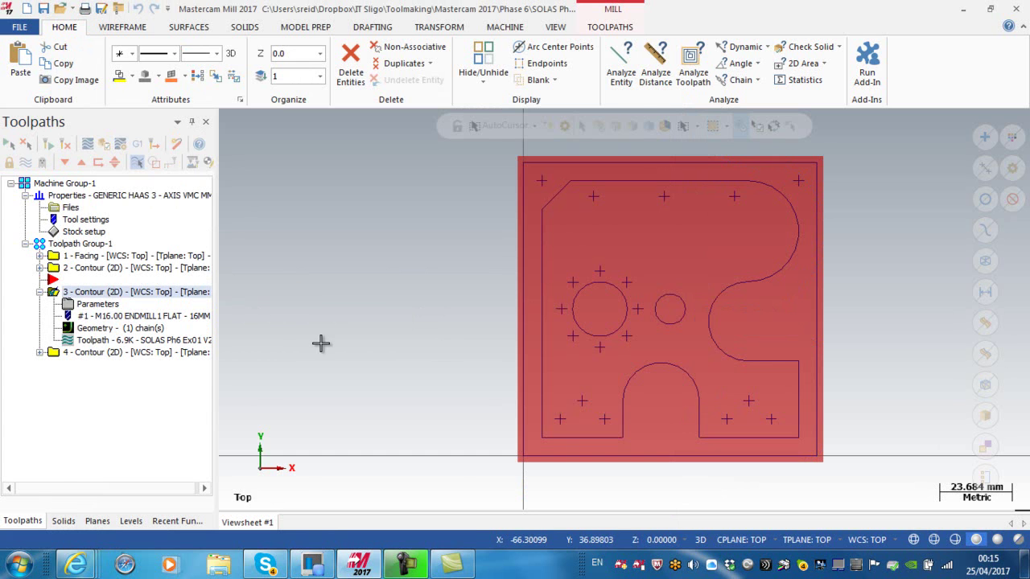
Step: Change contour 3's Linking depth from -11.0 to -8, regenerate, and return to isometric view
click(97, 304)
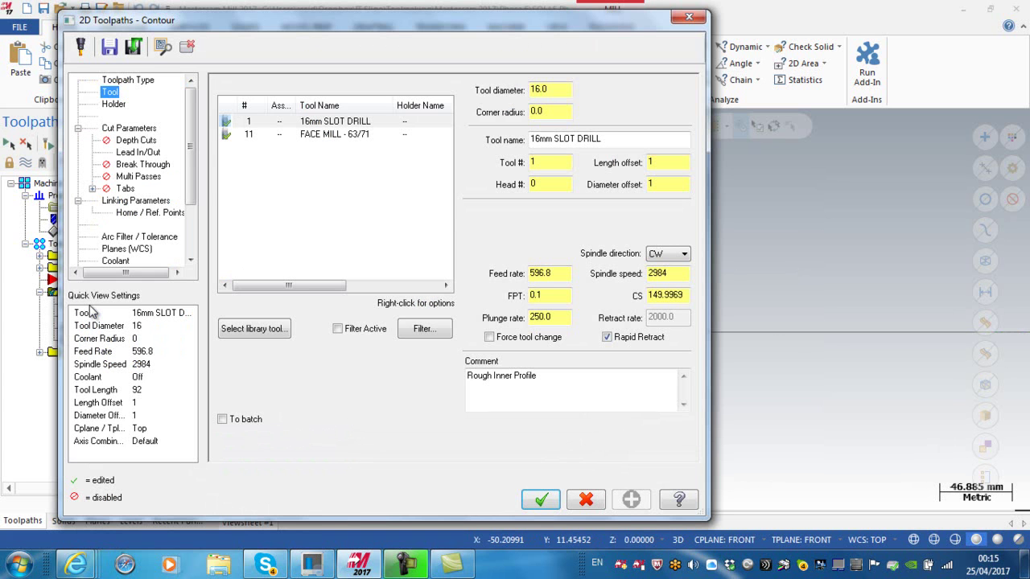
click(128, 202)
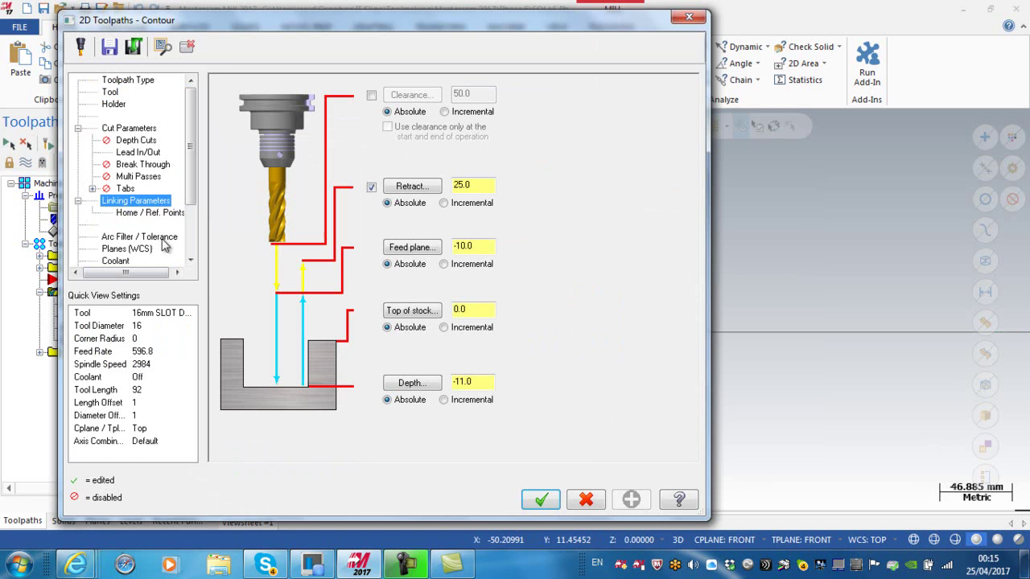
drag(486, 385, 452, 383)
text(-8)
click(541, 499)
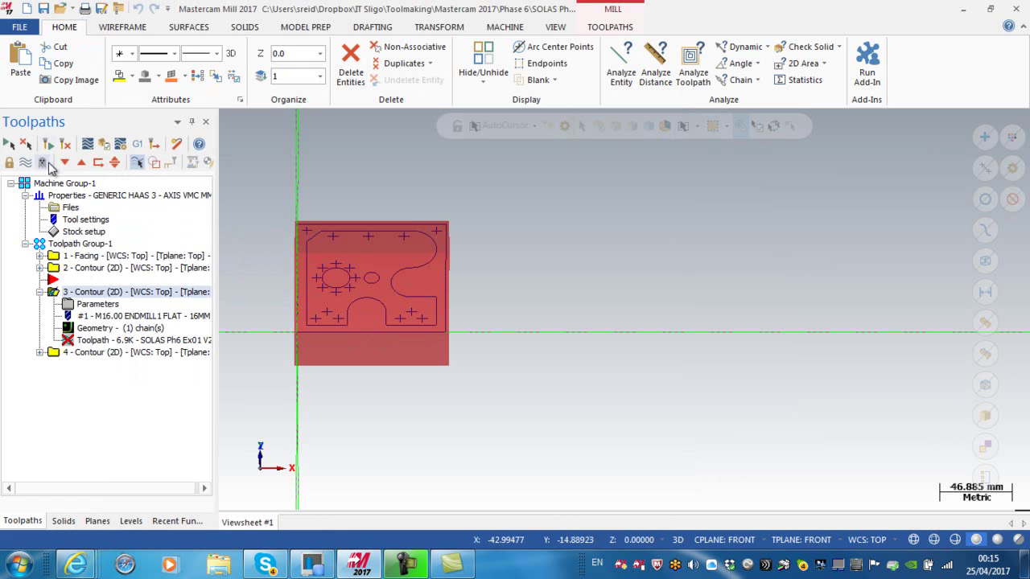
click(68, 149)
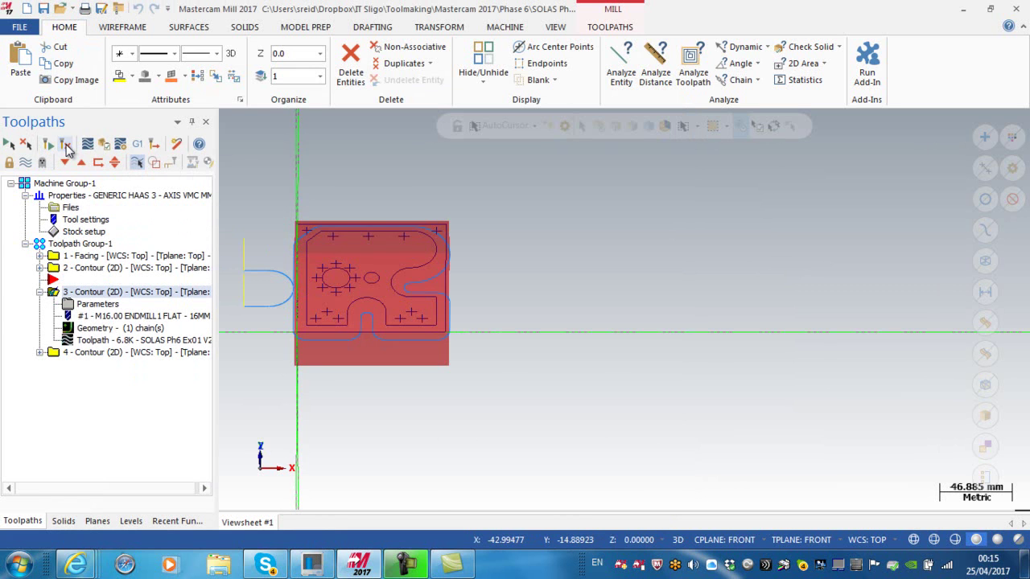
key(alt+7)
Step: Review the facing, rough outer, inner profile and finish outer toolpaths individually, then select all four
click(57, 256)
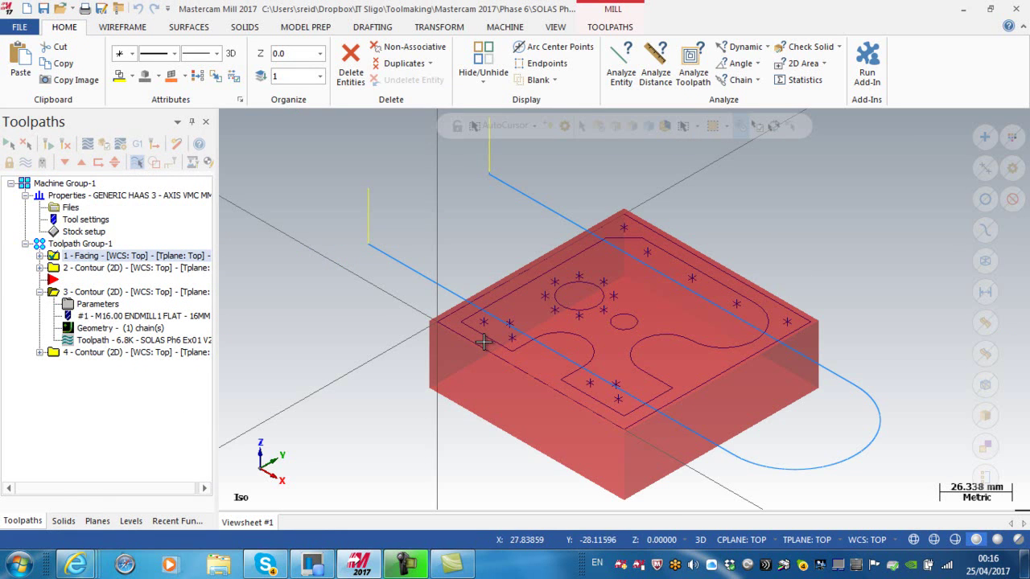
click(97, 270)
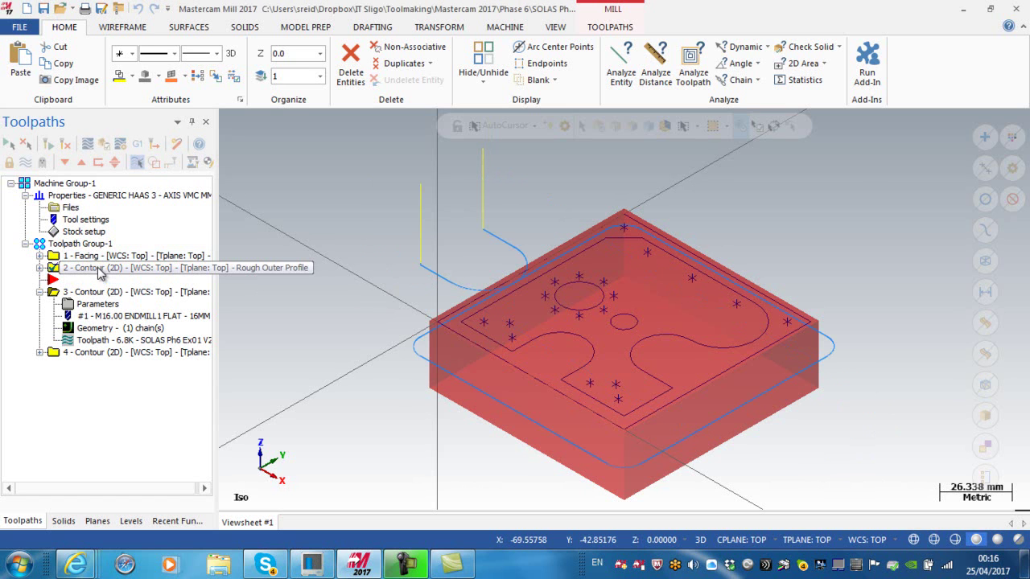
click(97, 294)
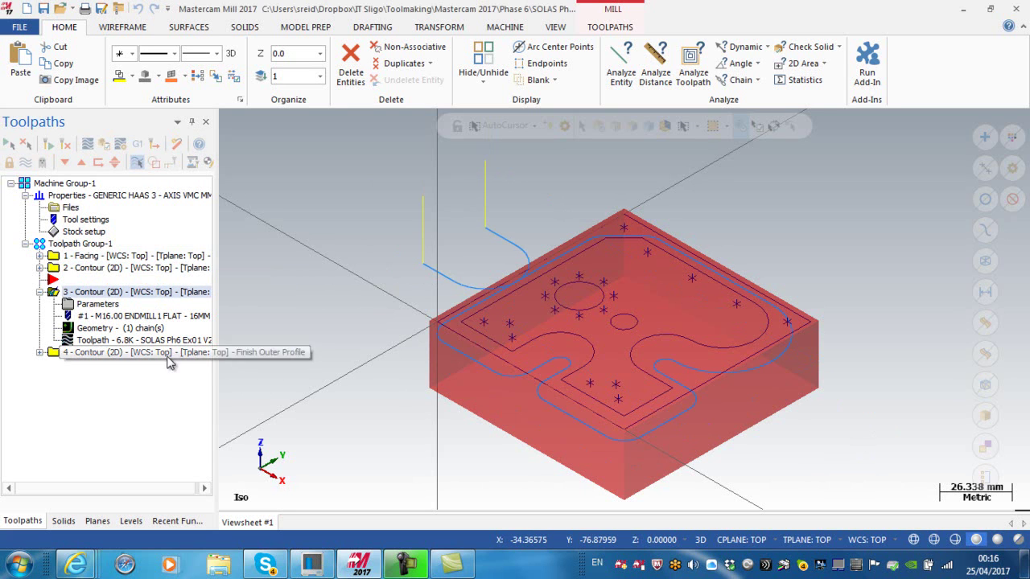
click(90, 354)
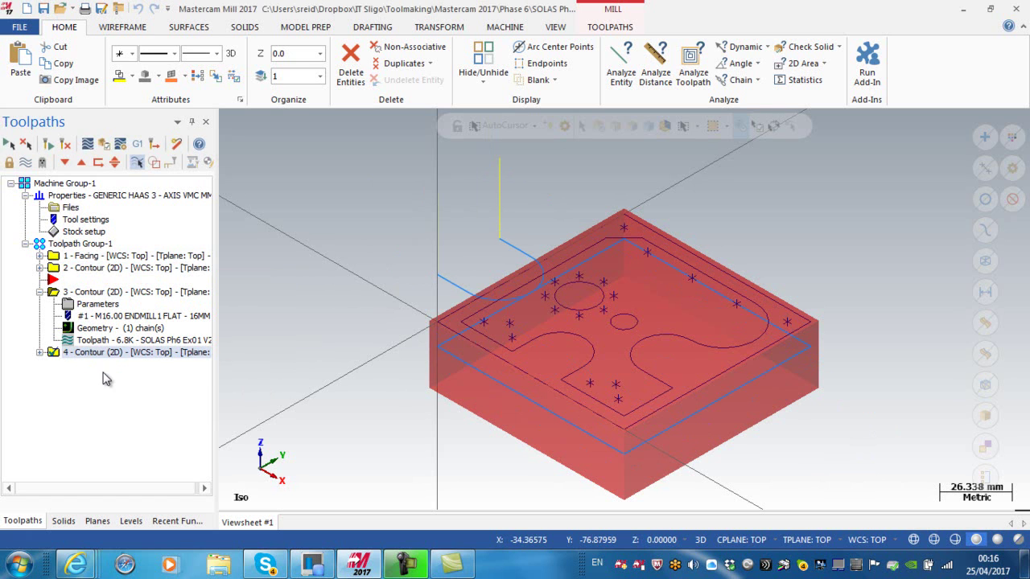
click(9, 143)
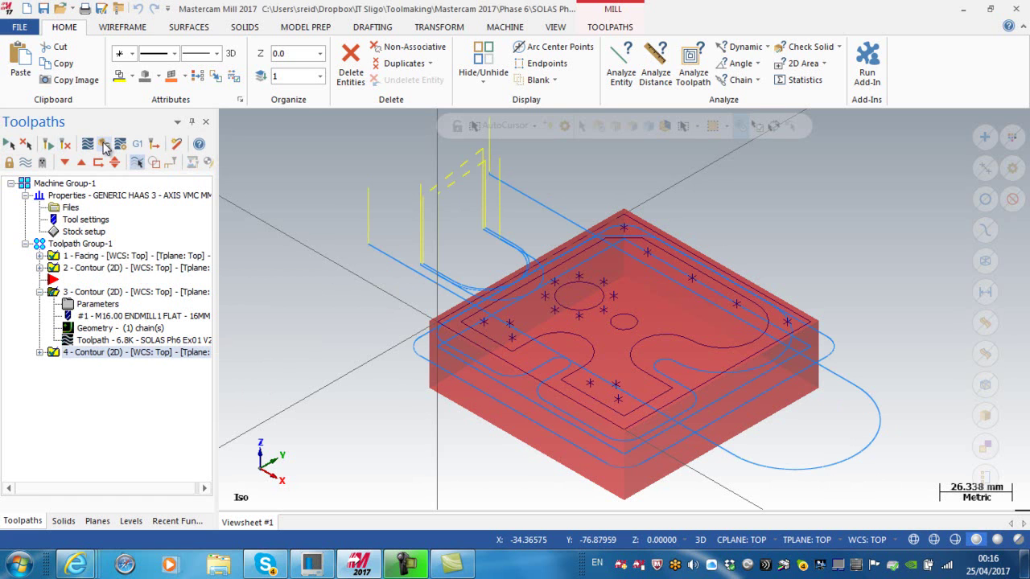
Step: Verify all four toolpaths in Simulator, set to stop at each operation change
click(104, 144)
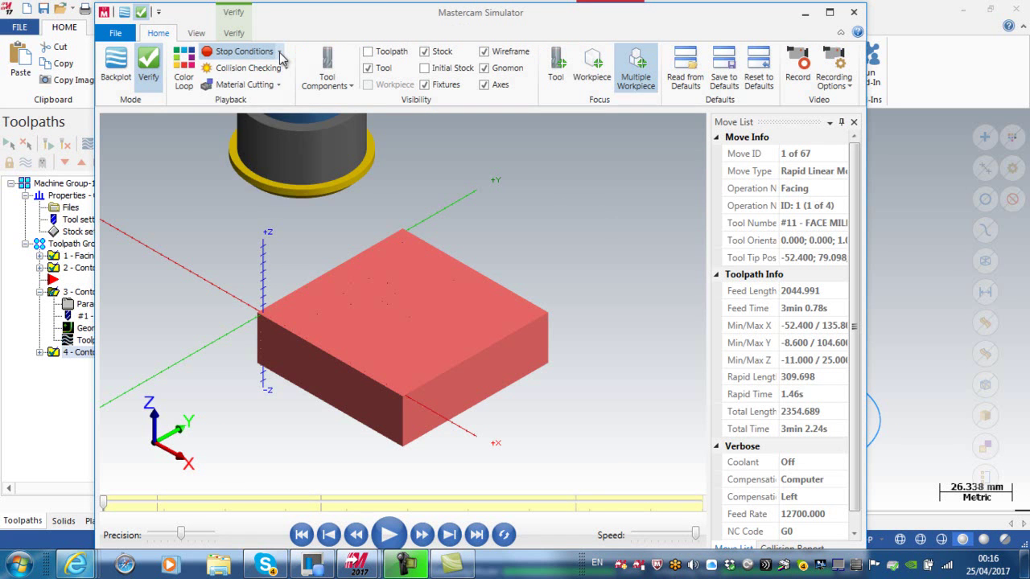
click(278, 53)
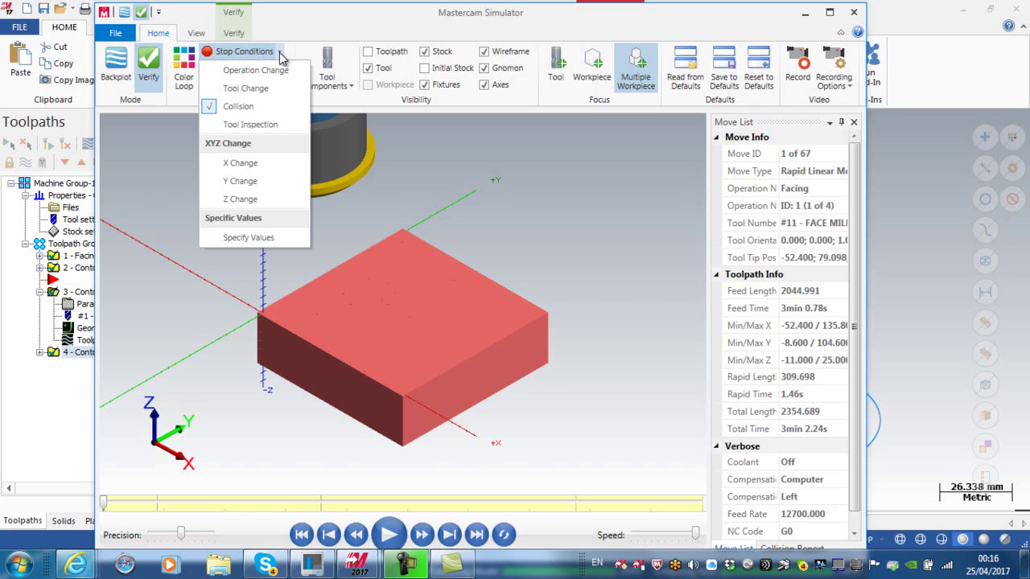
click(256, 70)
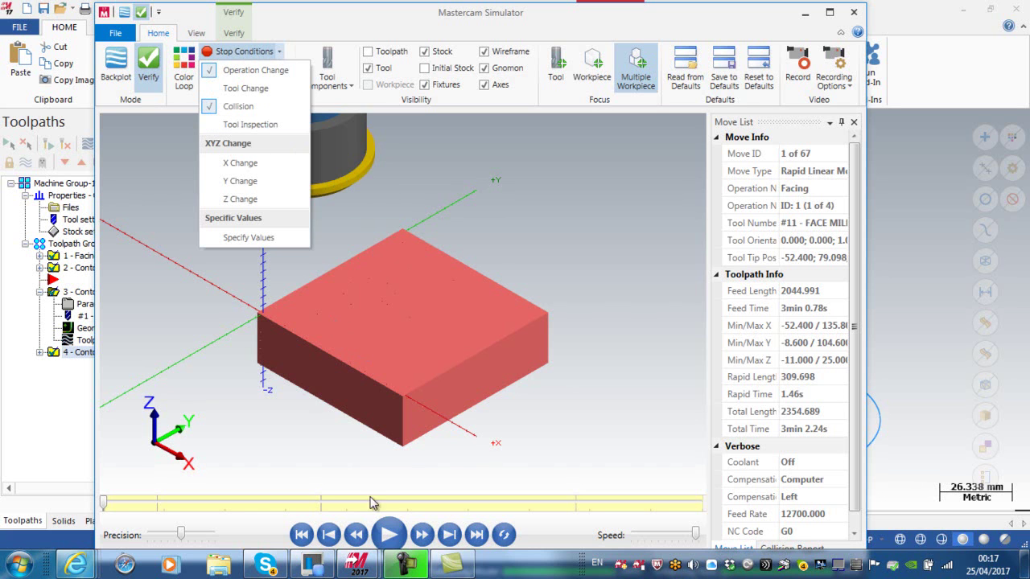
Step: Play the simulation through each operation pause to move 67 of 67
click(388, 536)
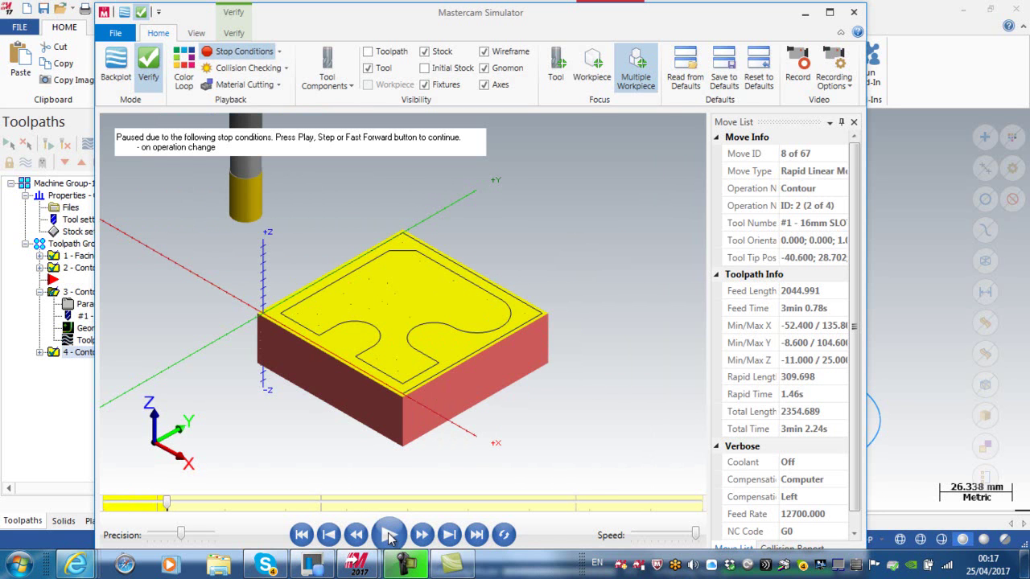
click(388, 536)
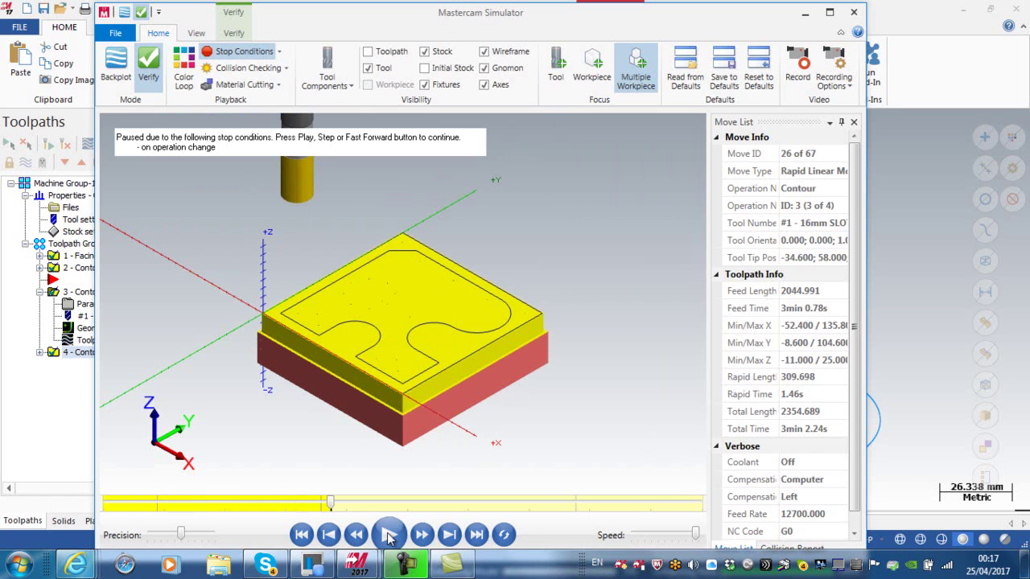
click(389, 536)
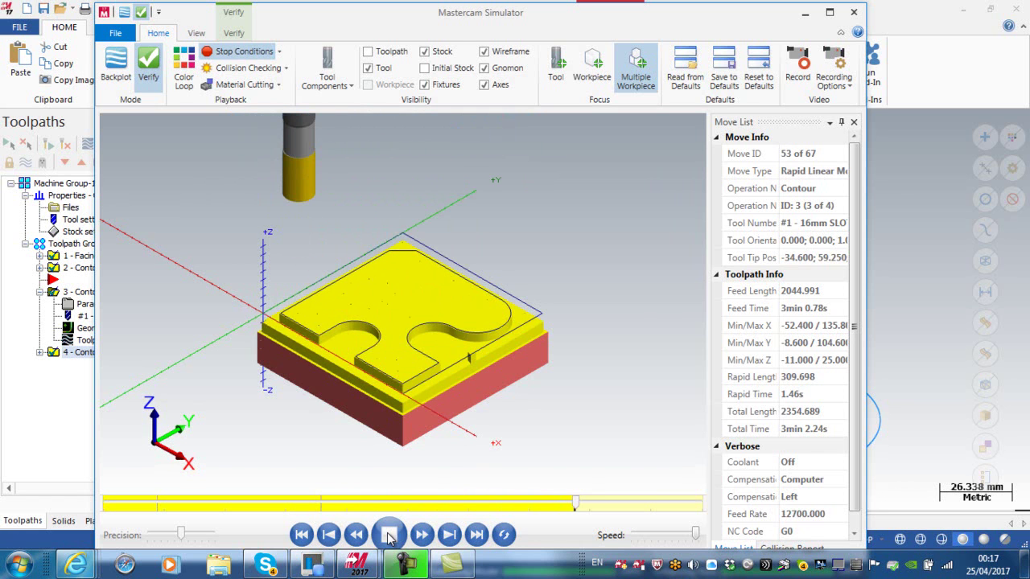
click(389, 535)
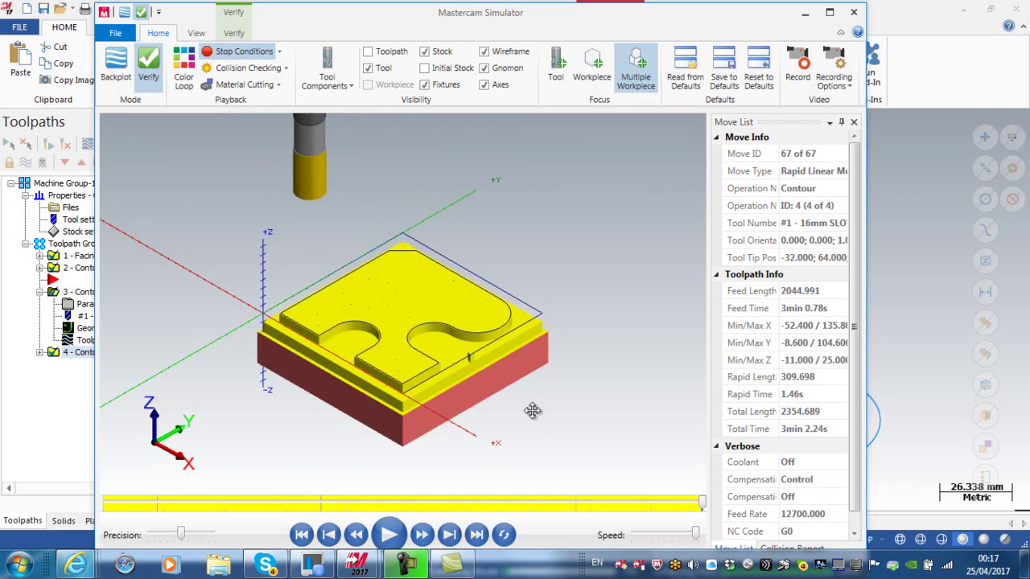
middle_drag(531, 409, 500, 408)
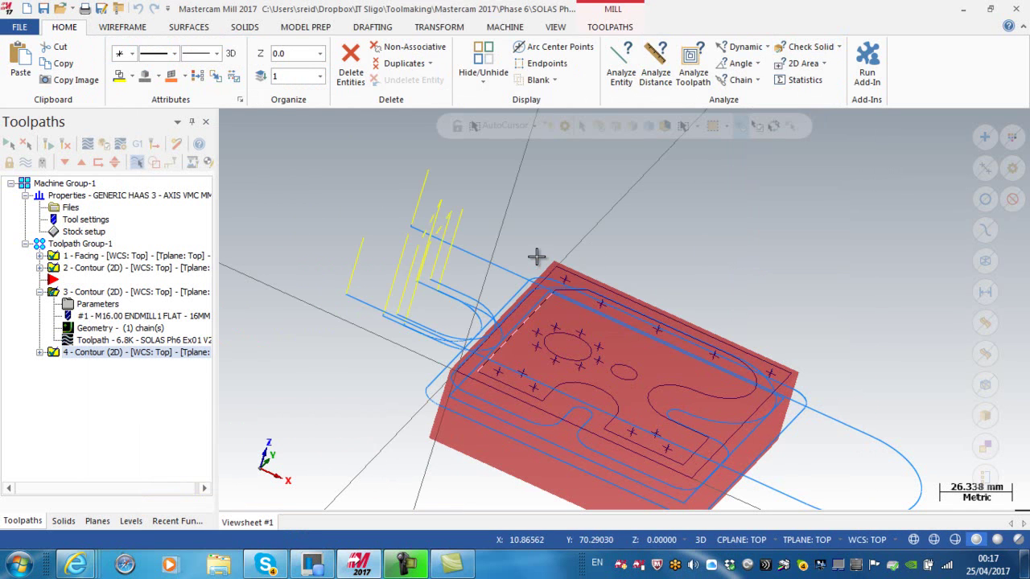
Step: In Isometric (WCS), display only operation 3's toolpath and open its parameters
right_click(750, 272)
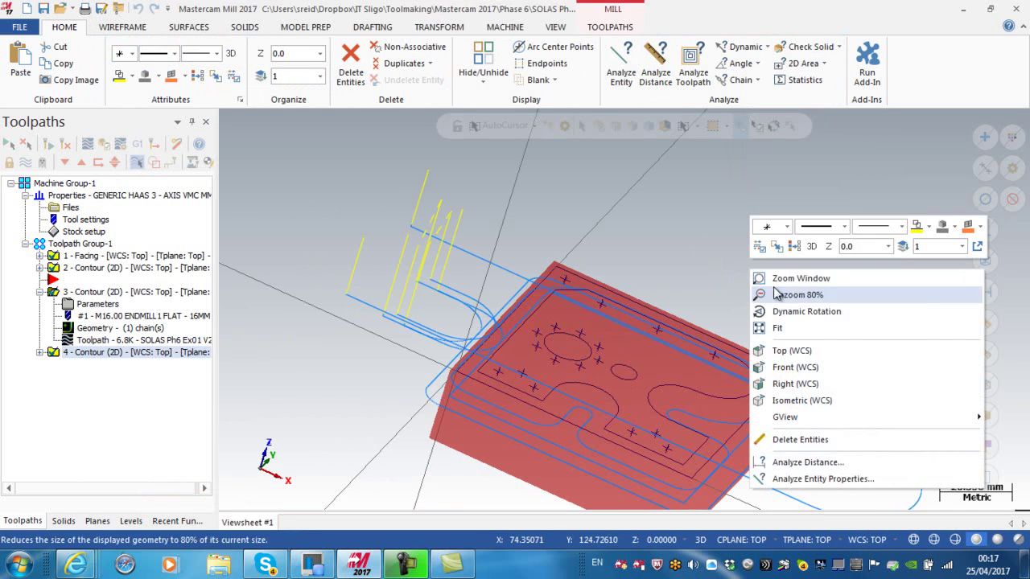
click(785, 400)
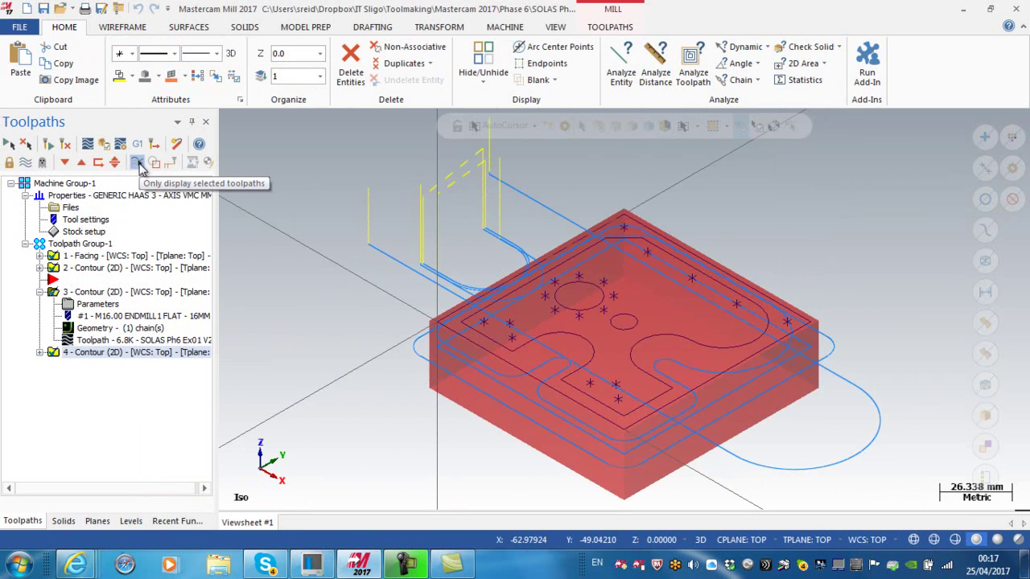
click(138, 163)
click(58, 256)
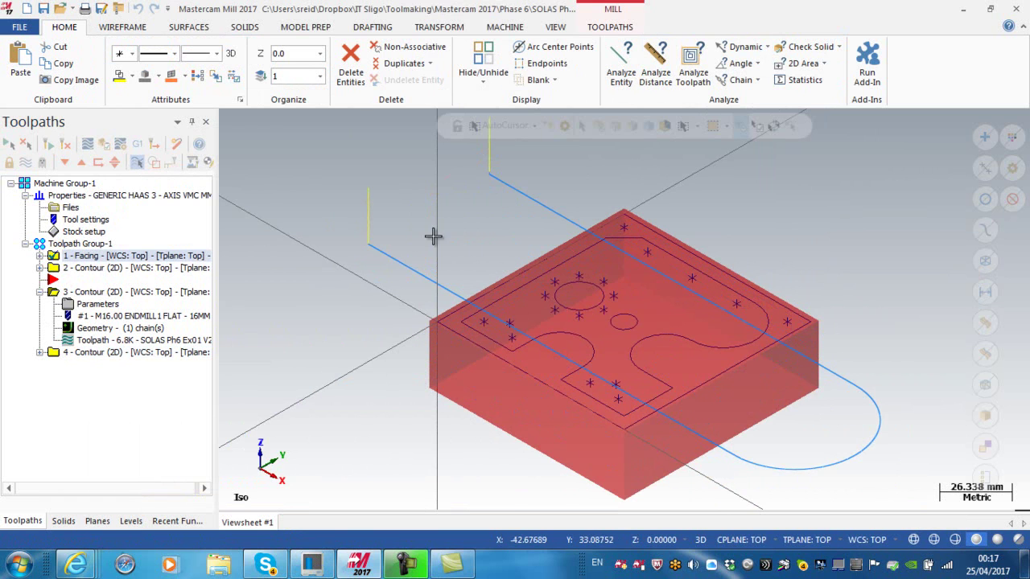
click(56, 269)
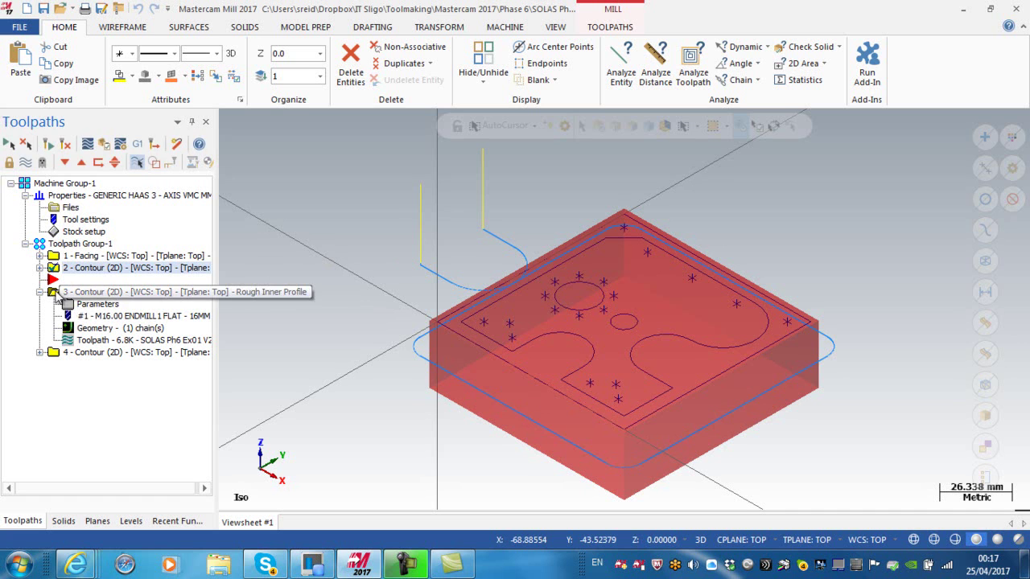
click(54, 293)
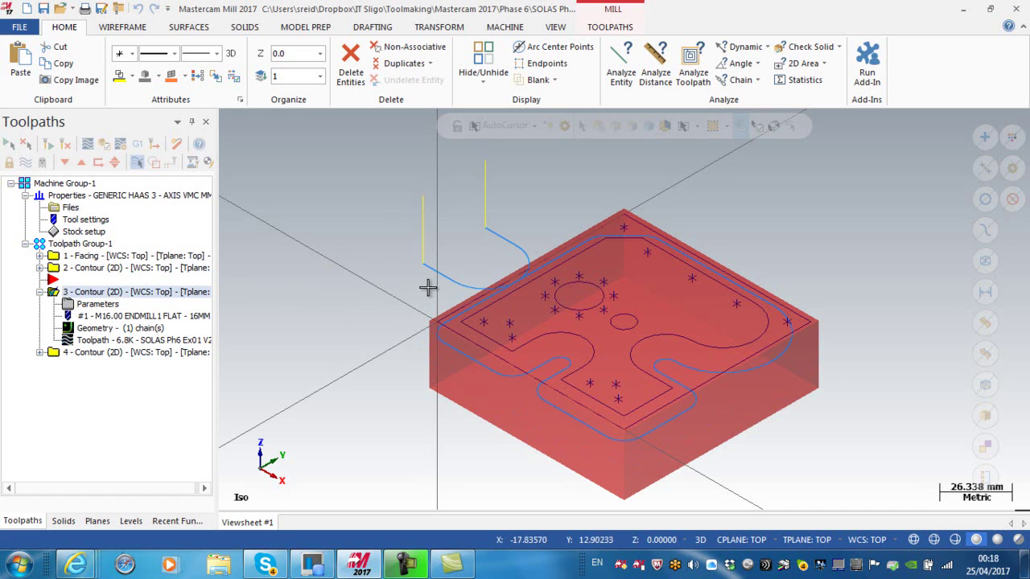
click(98, 306)
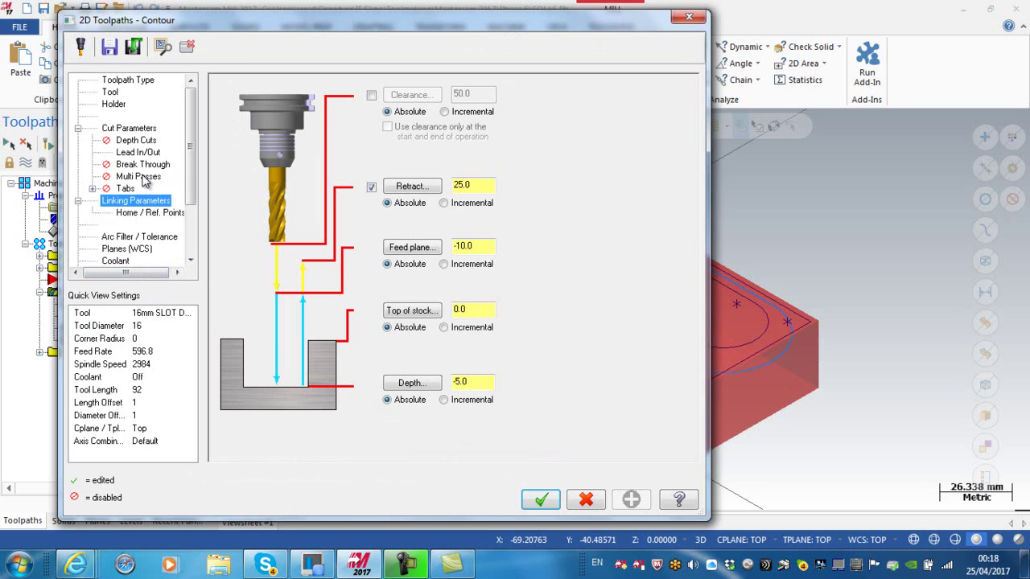
Step: Enable Multi Passes on the rough inner profile with 3 rough passes spaced 4 apart
click(141, 178)
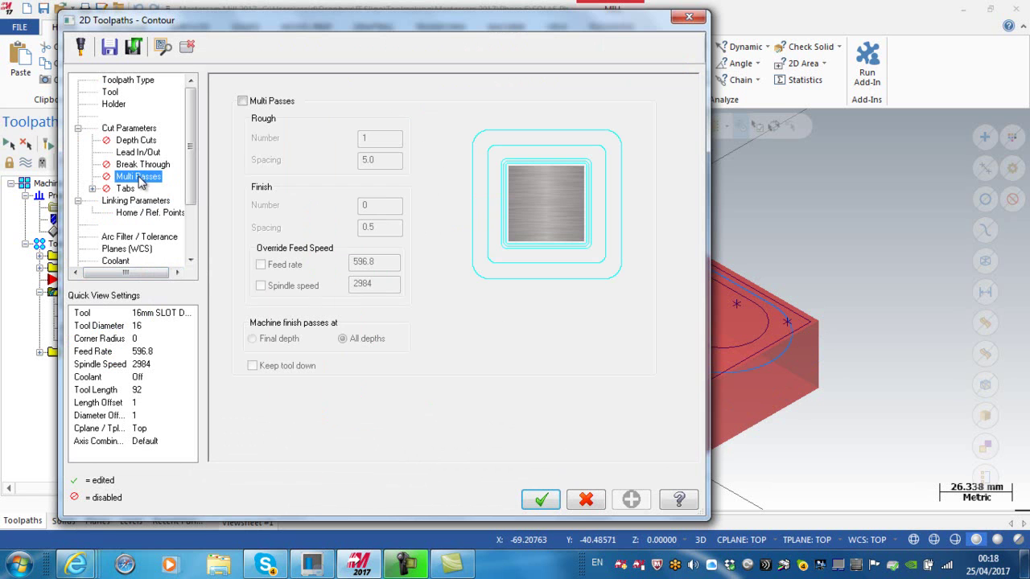
click(243, 100)
key(Tab)
text(2)
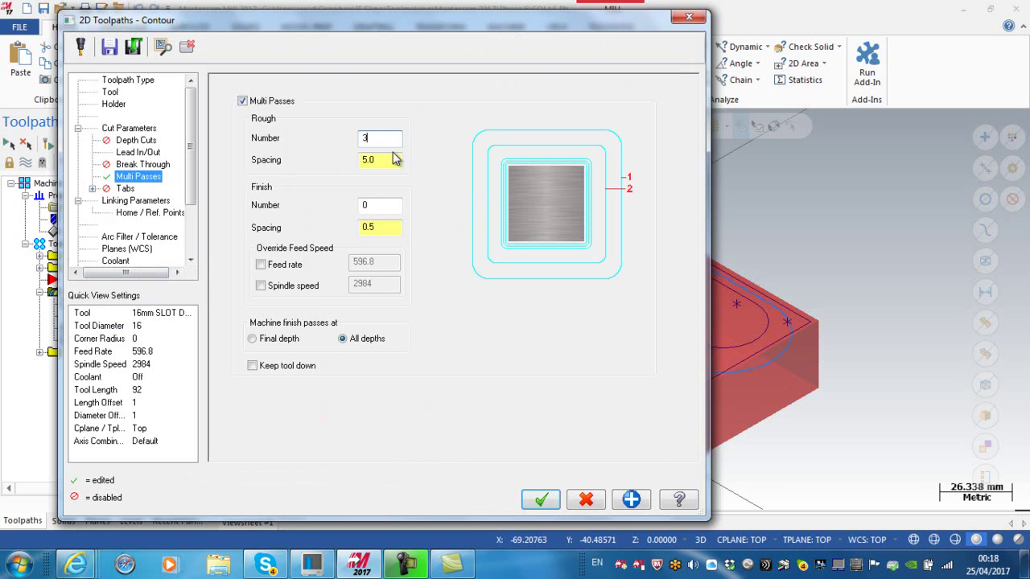
drag(387, 158, 350, 159)
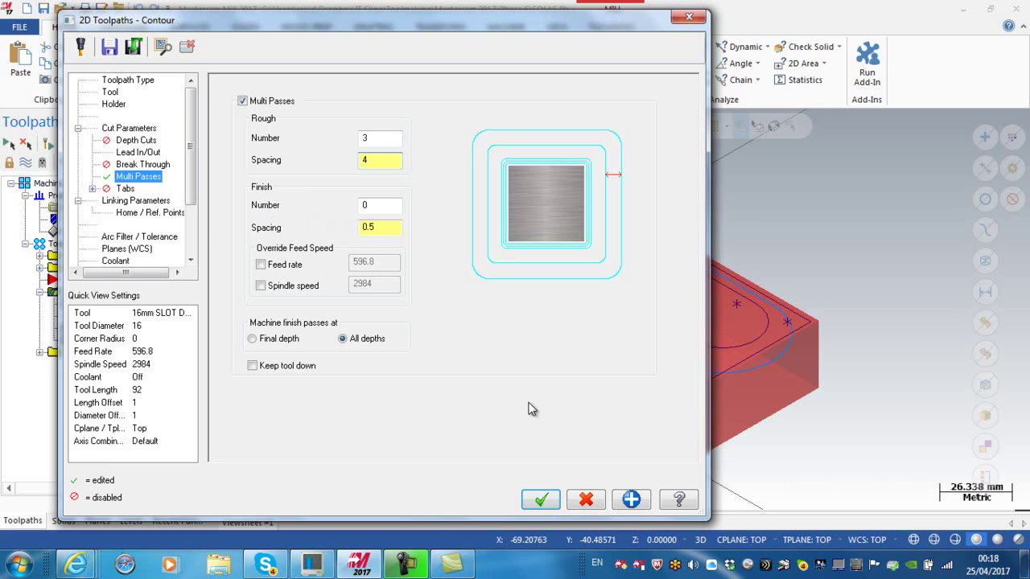
click(540, 500)
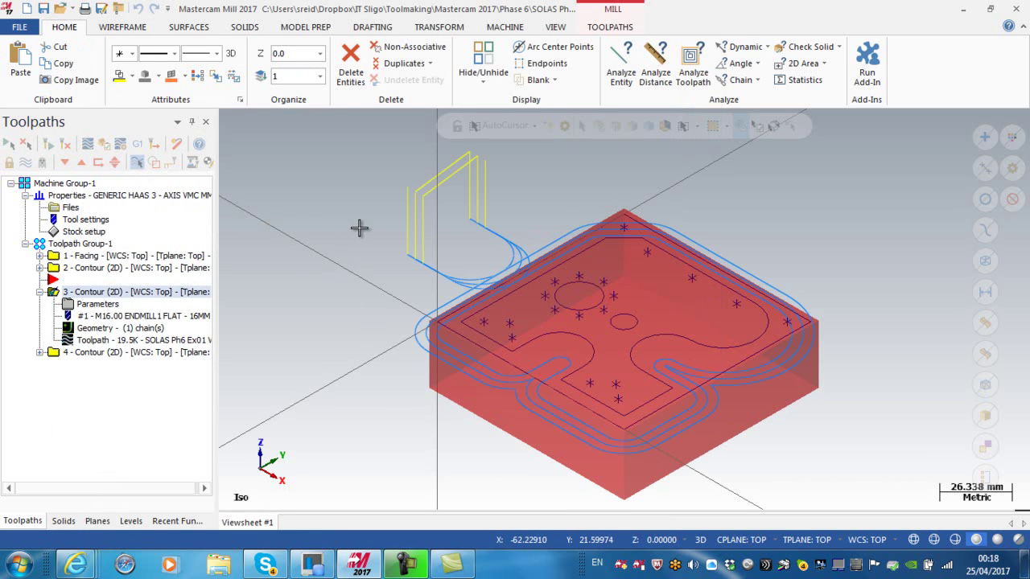
Step: Verify all four toolpaths at reduced speed, playing through each pause to move 116 of 116
click(8, 143)
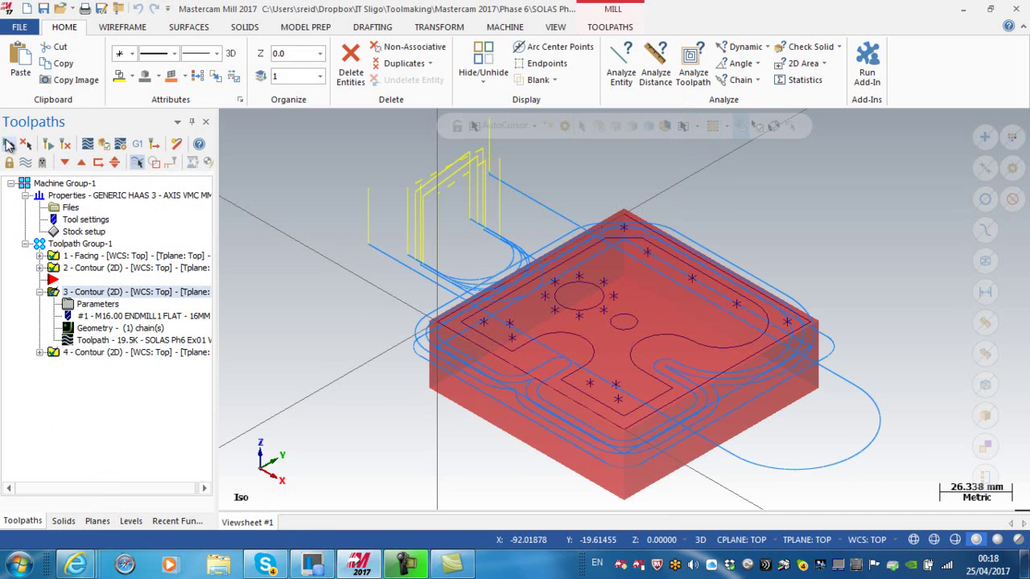
click(104, 143)
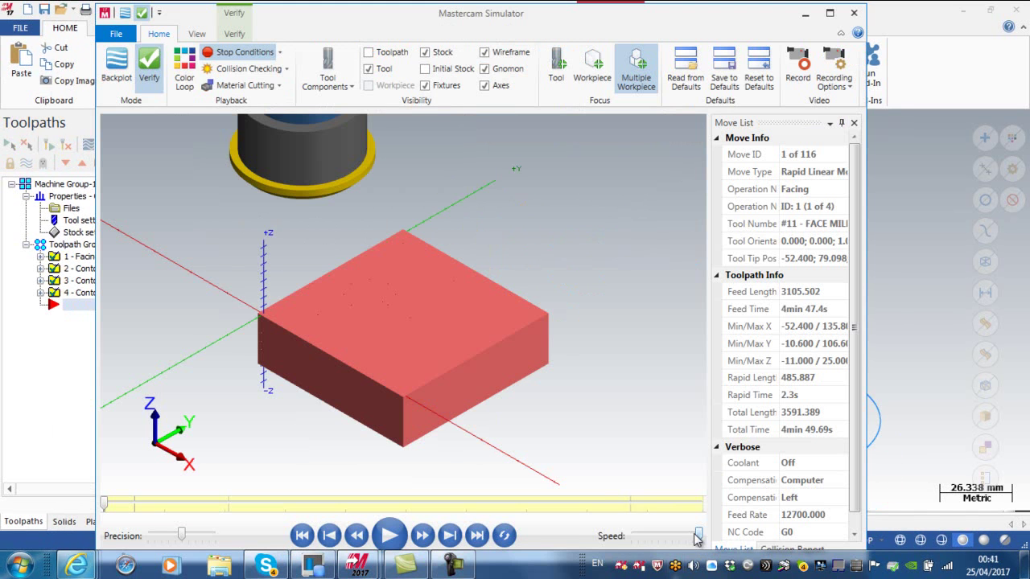
drag(698, 537, 665, 537)
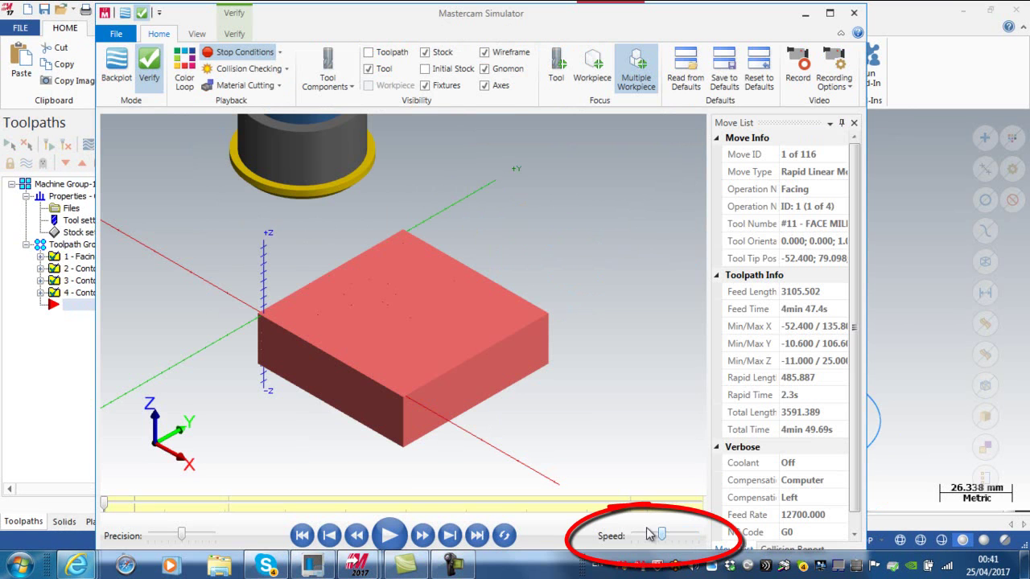
click(391, 536)
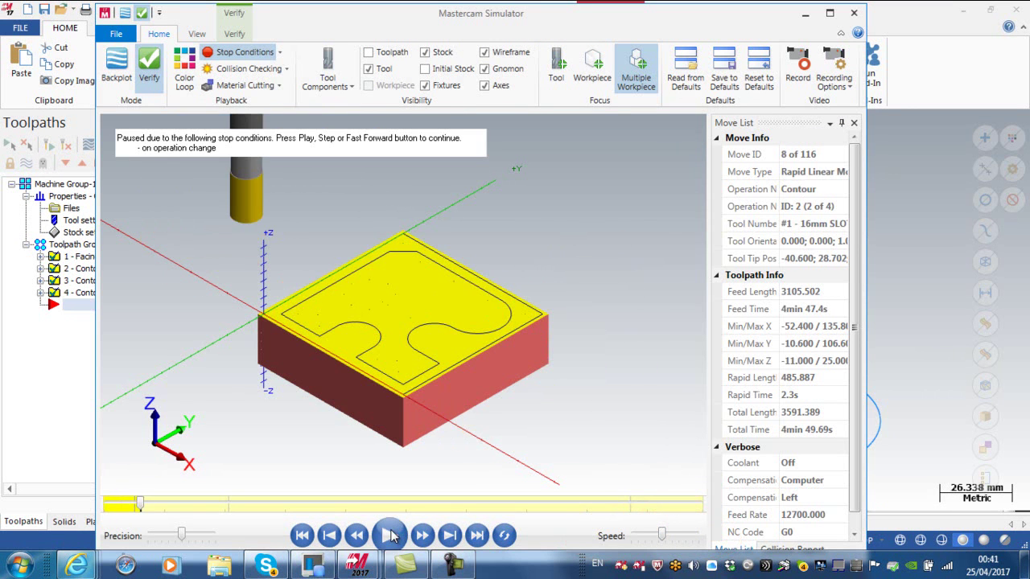
click(390, 536)
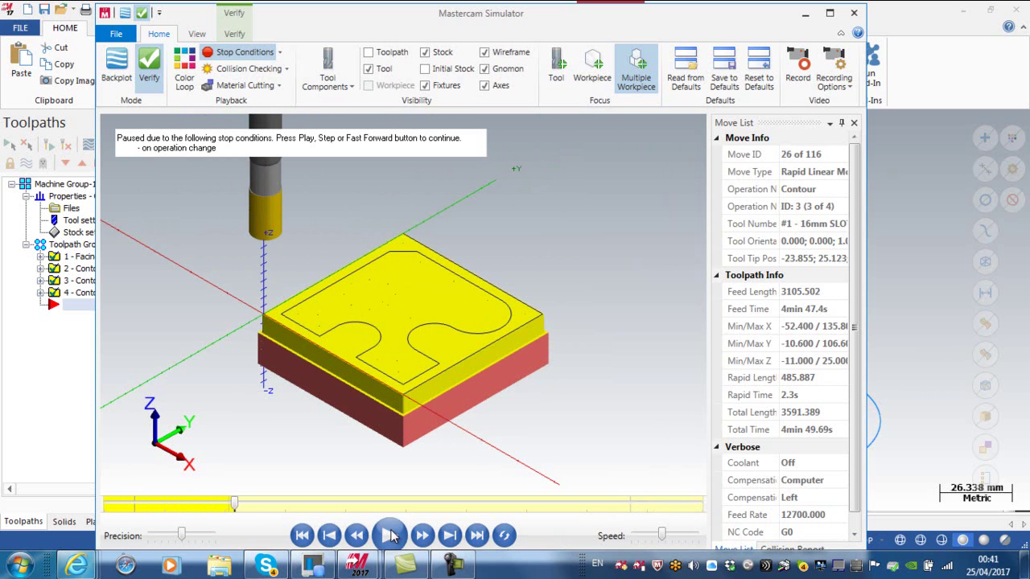
click(390, 536)
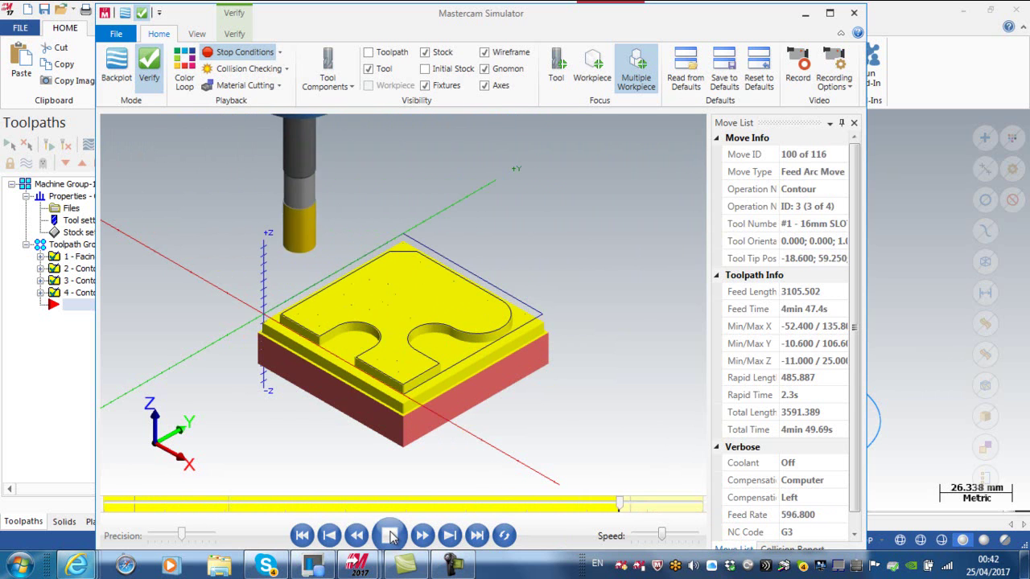
click(389, 536)
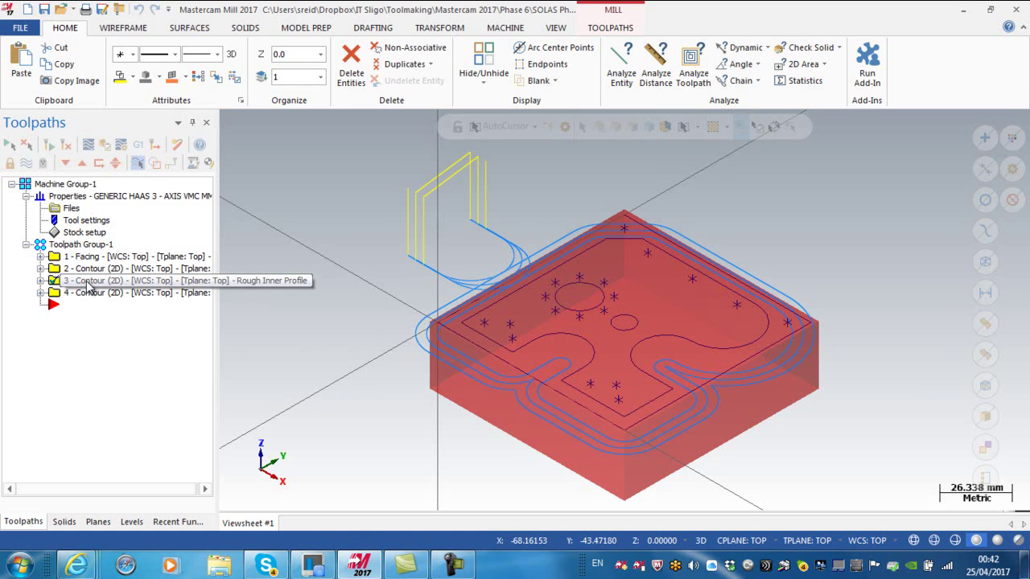
Step: Copy the rough inner profile contour after the last operation as toolpath 5 and open its parameters
drag(88, 287, 96, 352)
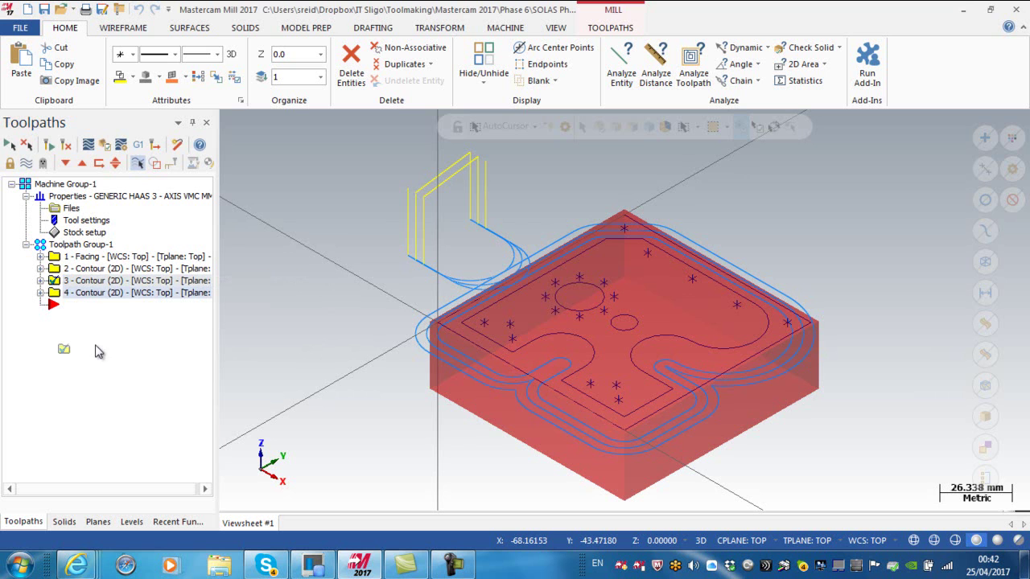
right_drag(95, 352, 95, 346)
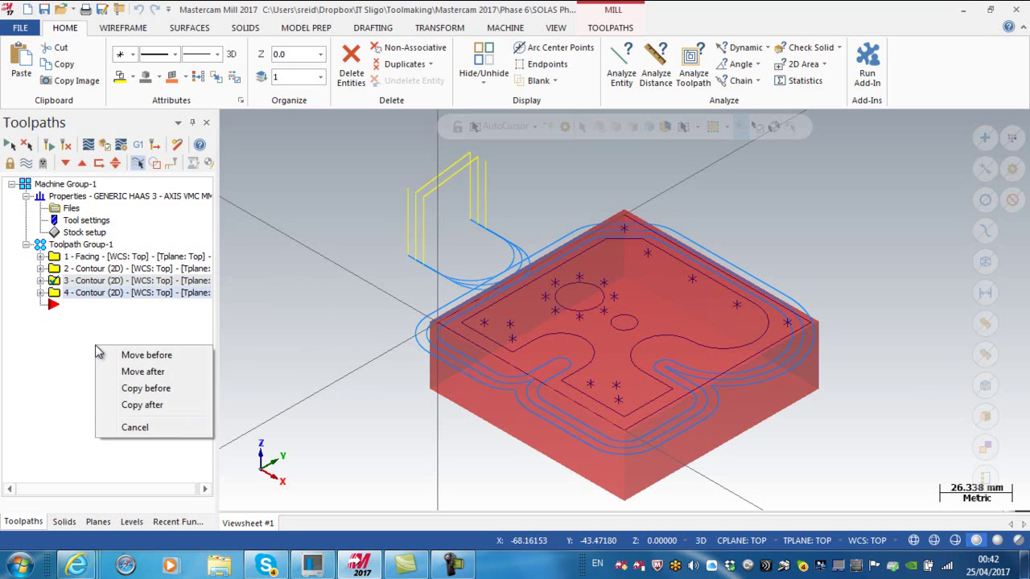
click(154, 404)
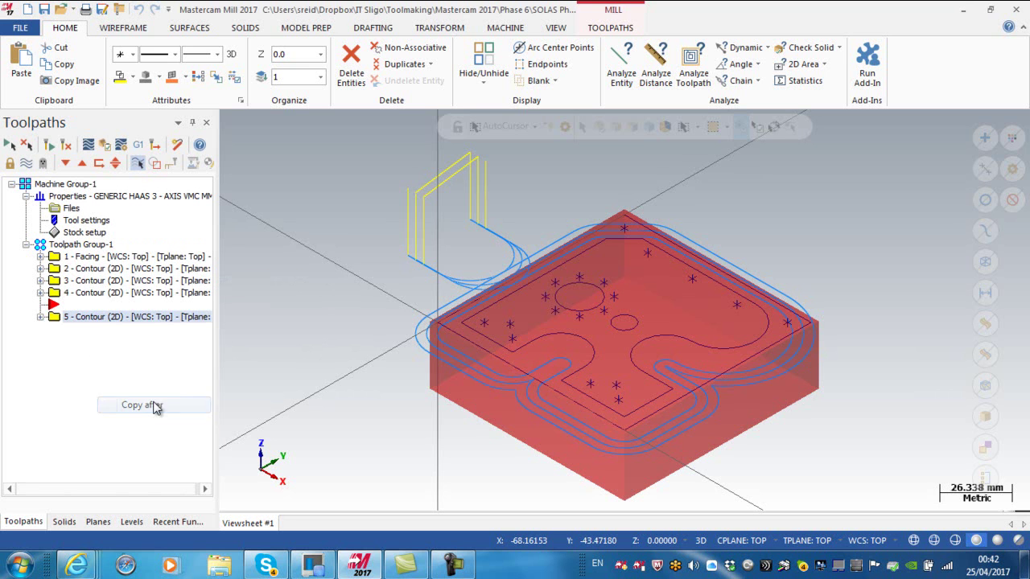
click(41, 317)
click(81, 329)
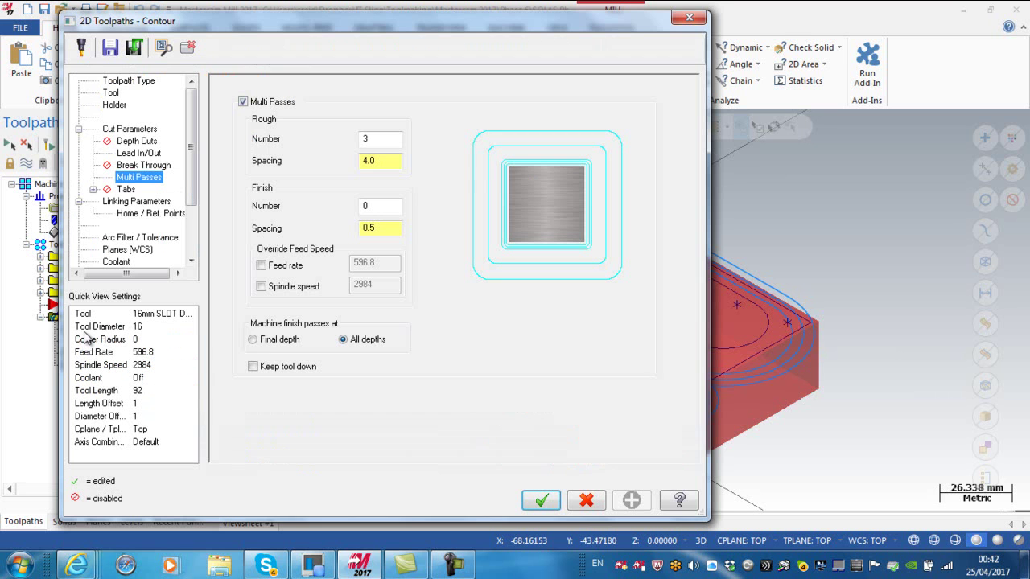
Step: Turn off multi passes, set compensation type to Control and wall stock to 0
click(243, 101)
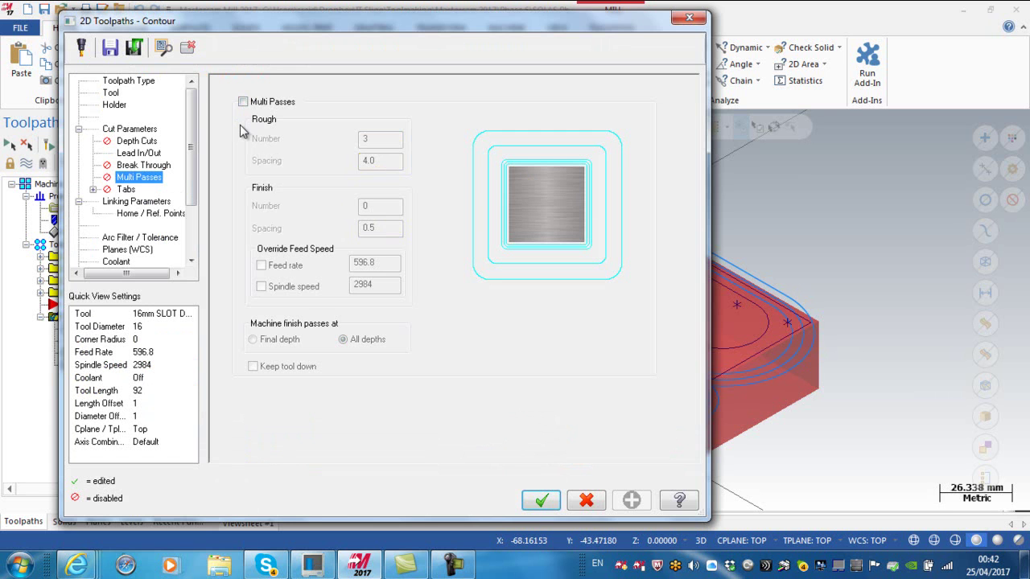
click(143, 130)
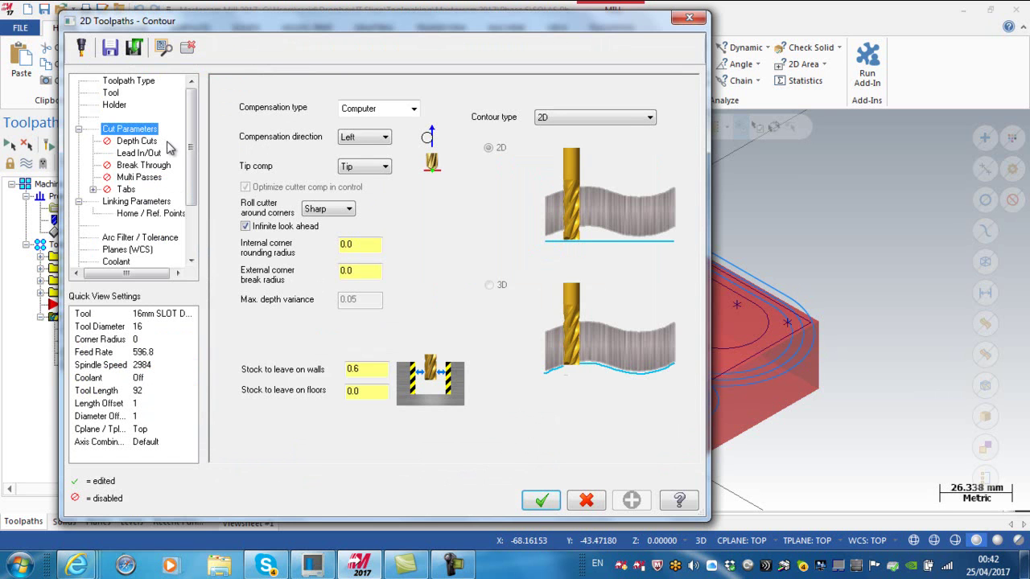
click(412, 109)
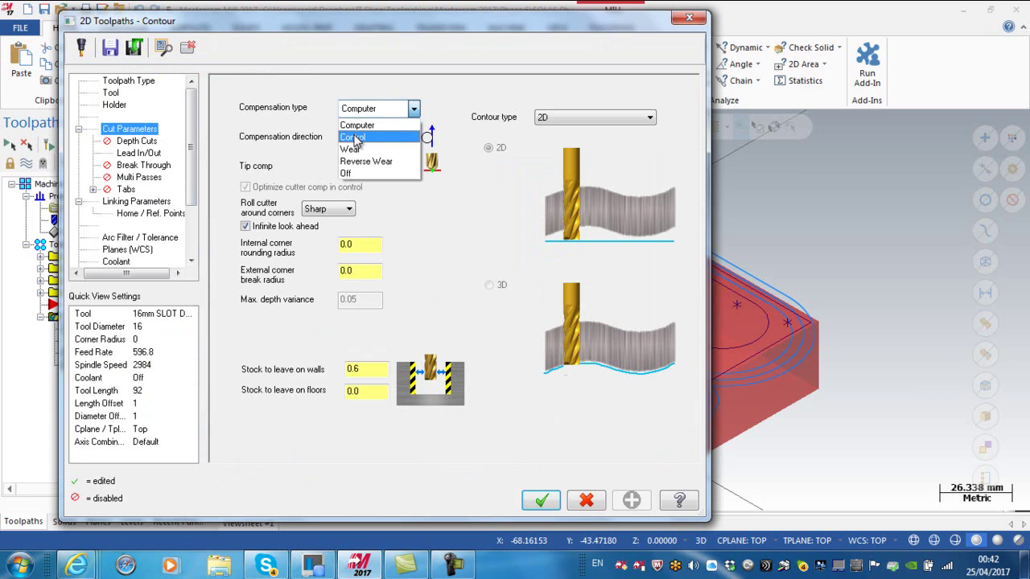
click(358, 133)
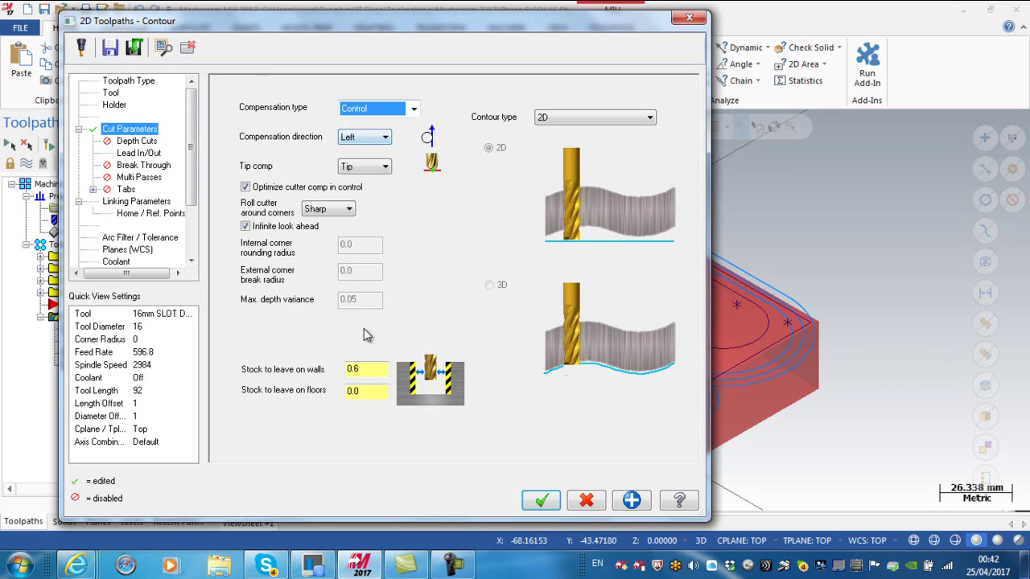
click(367, 368)
key(BackSpace)
key(BackSpace)
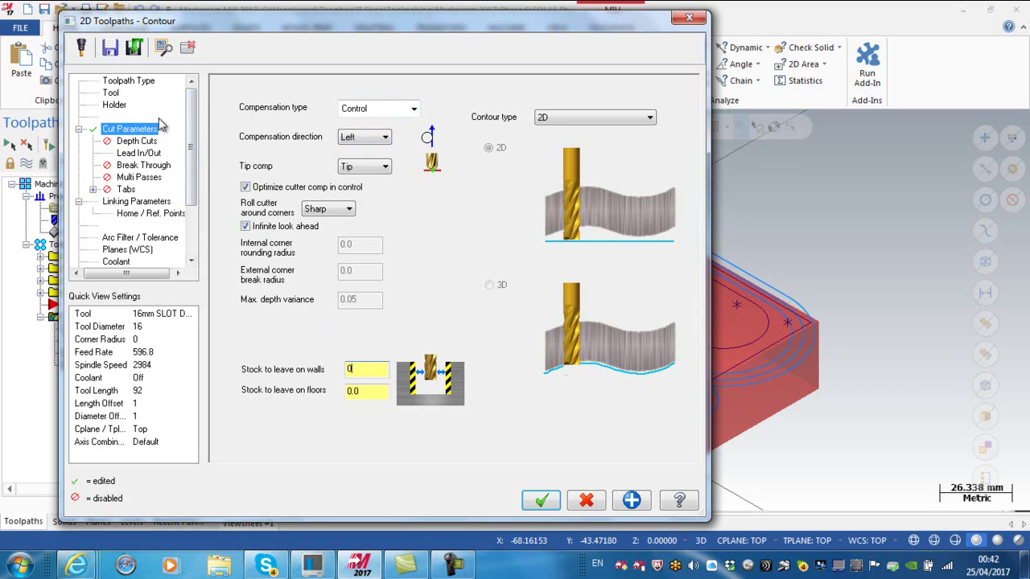
Step: Replace 'Rough' in the toolpath comment with 'Finisg'
click(111, 94)
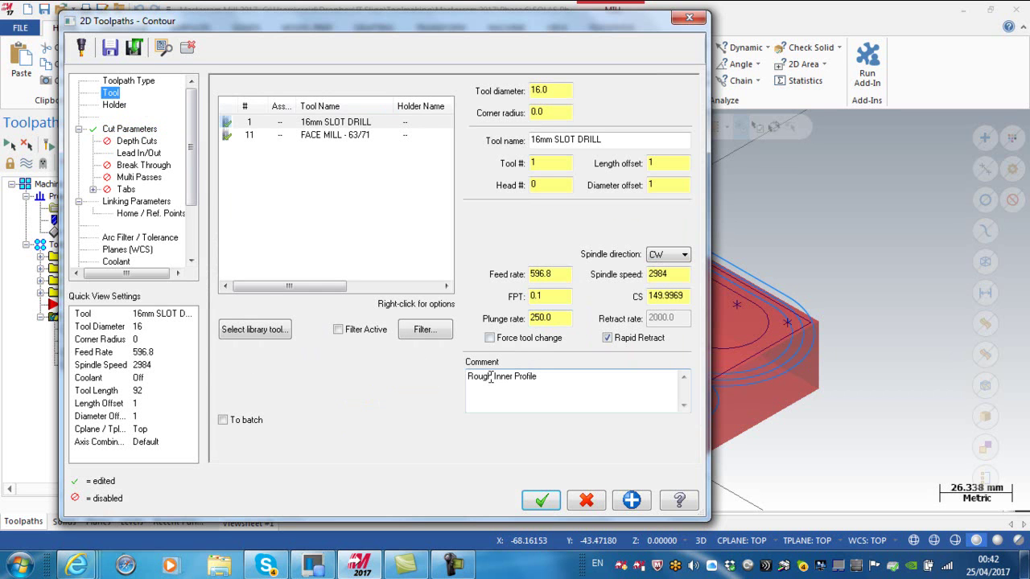
drag(491, 377, 464, 378)
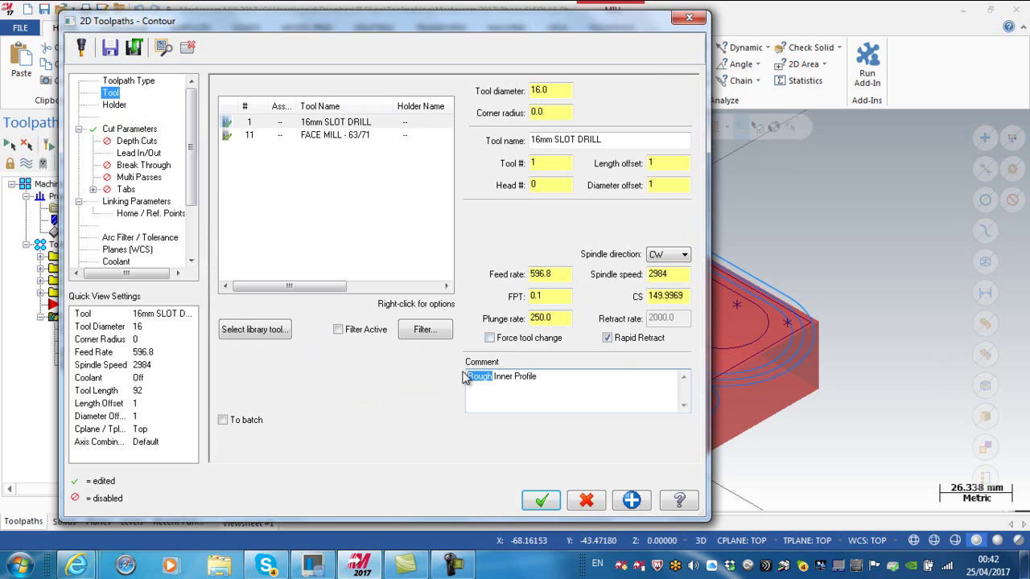
text(Finis)
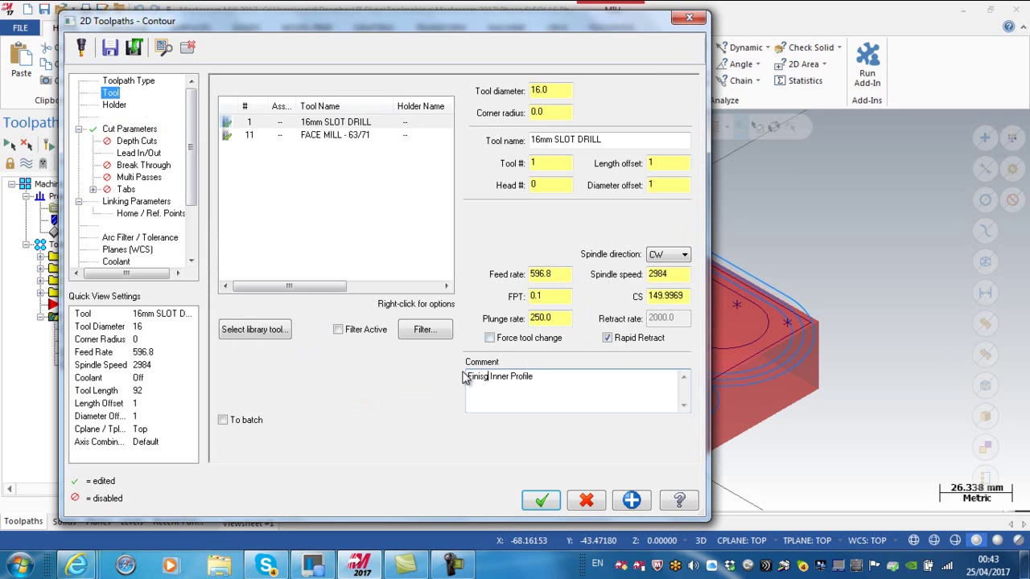
text(g)
Step: Accept the contour dialog so operation 5 regenerates as the 'Finisg Inner Profile' pass
click(545, 499)
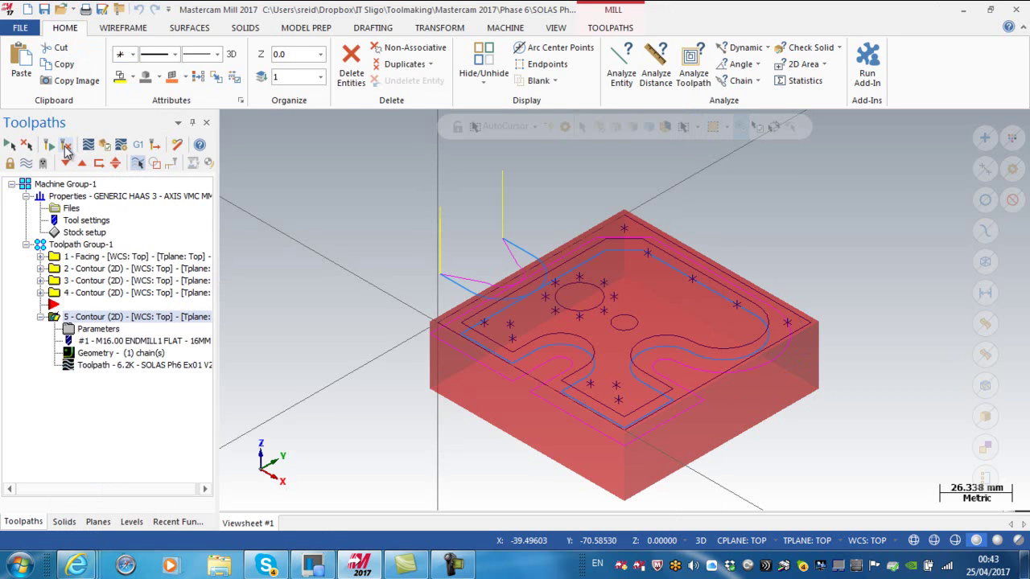